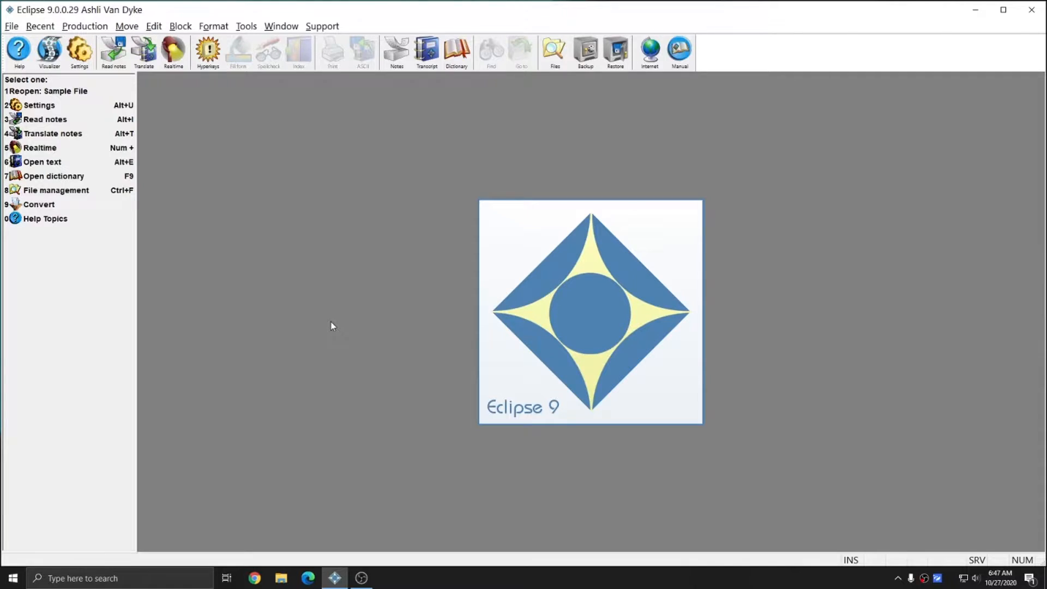
- Preview the zCities, zCounties, zDays, zJudge and zMonths list files in the Blocks folder
{"action": "key", "text": "alt+e"}
{"action": "left_click", "coordinate": [429, 63]}
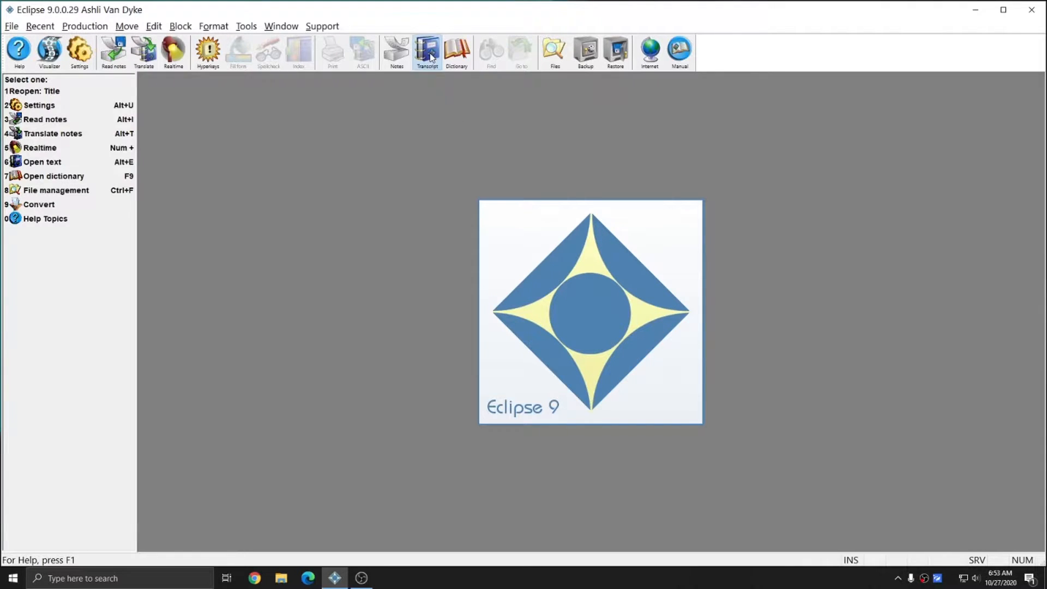
{"action": "double_click", "coordinate": [434, 214]}
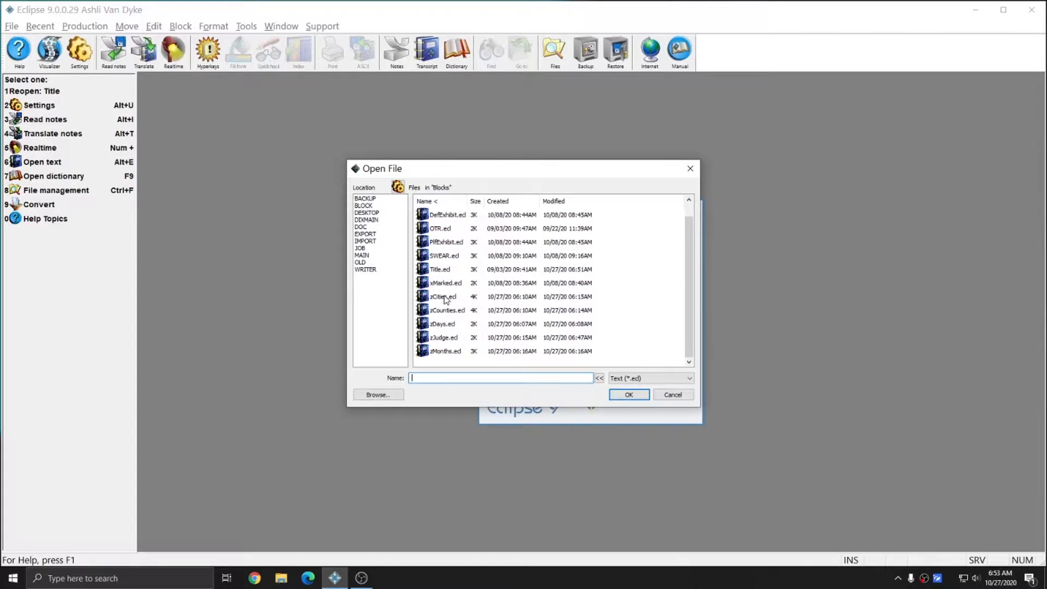
{"action": "left_click", "coordinate": [449, 299]}
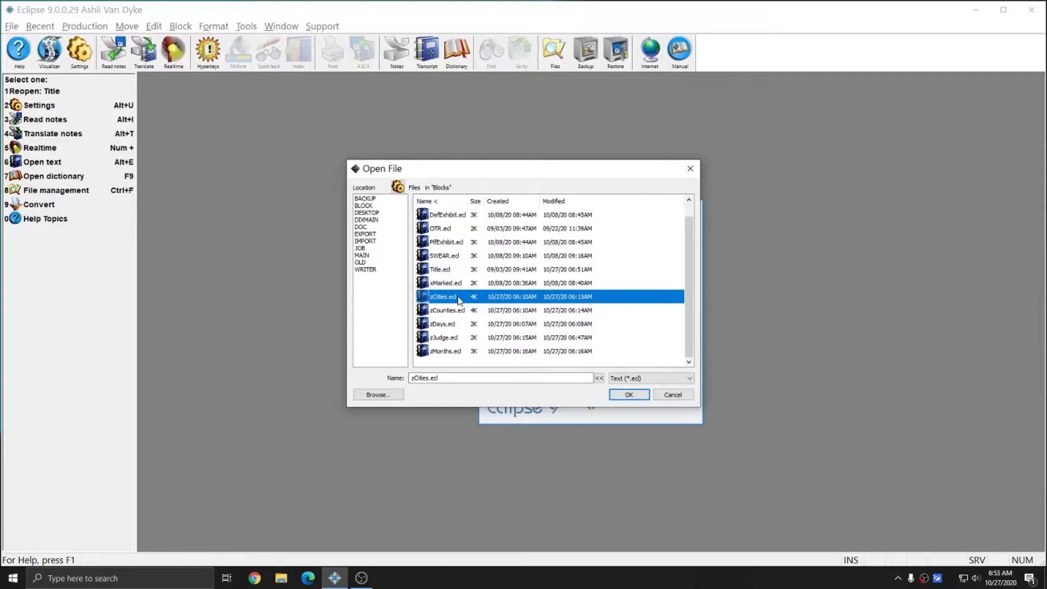
{"action": "left_click", "coordinate": [448, 315]}
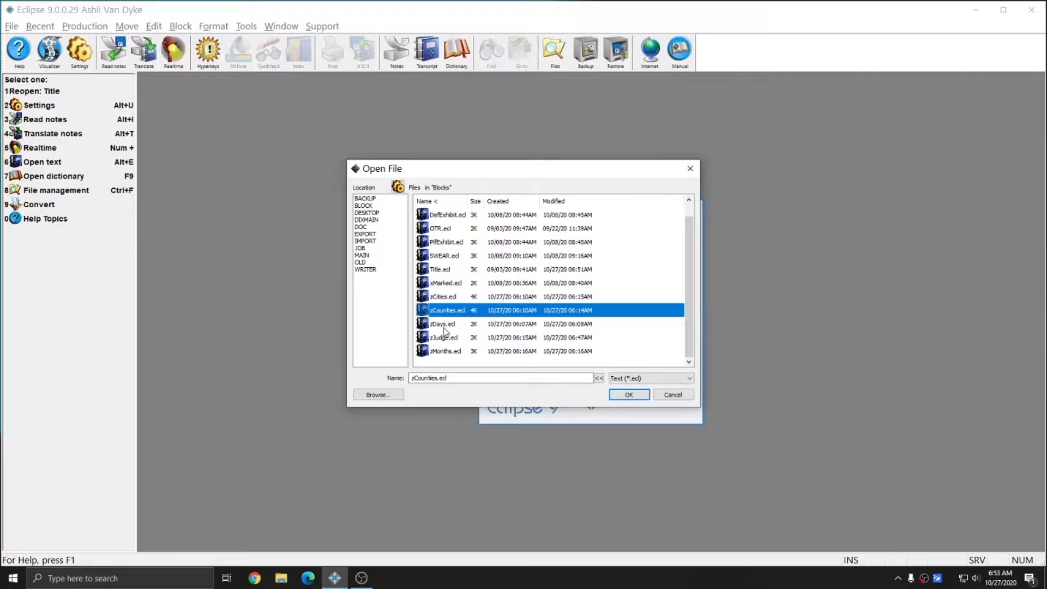
{"action": "left_click", "coordinate": [445, 328]}
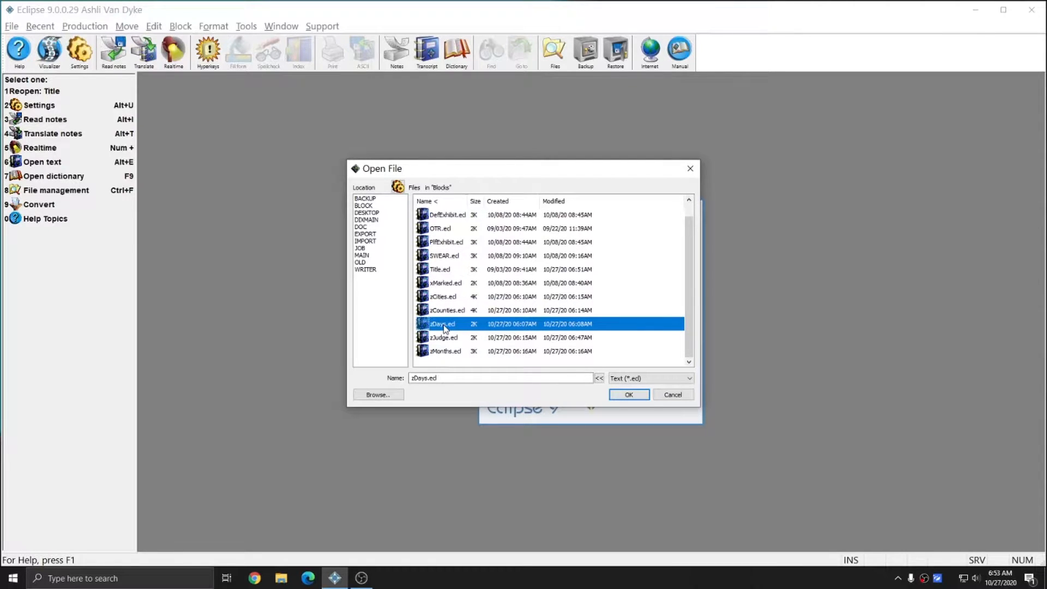
{"action": "left_click", "coordinate": [448, 339]}
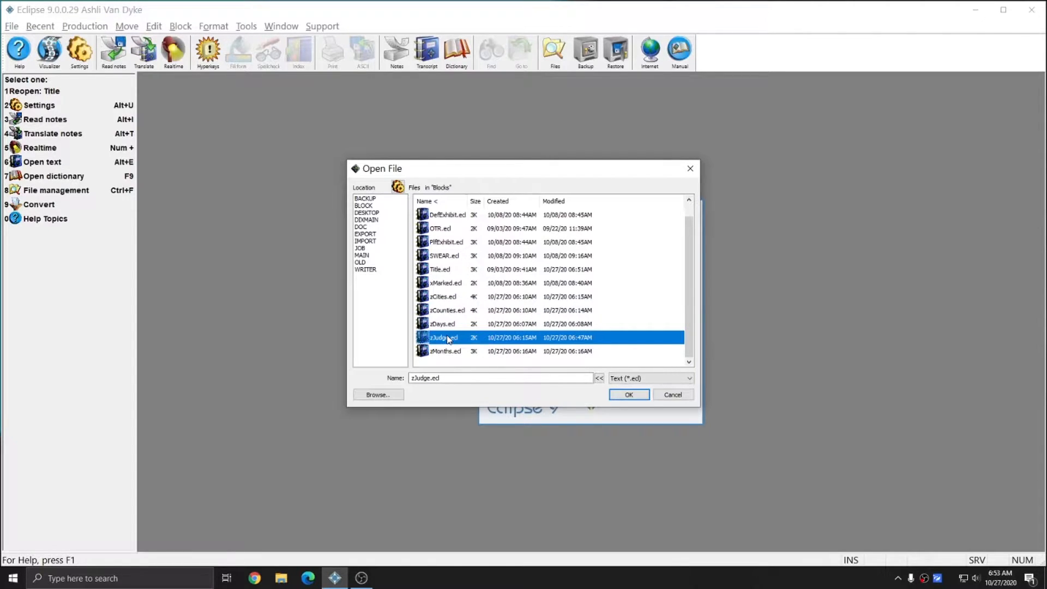
{"action": "left_click", "coordinate": [436, 353]}
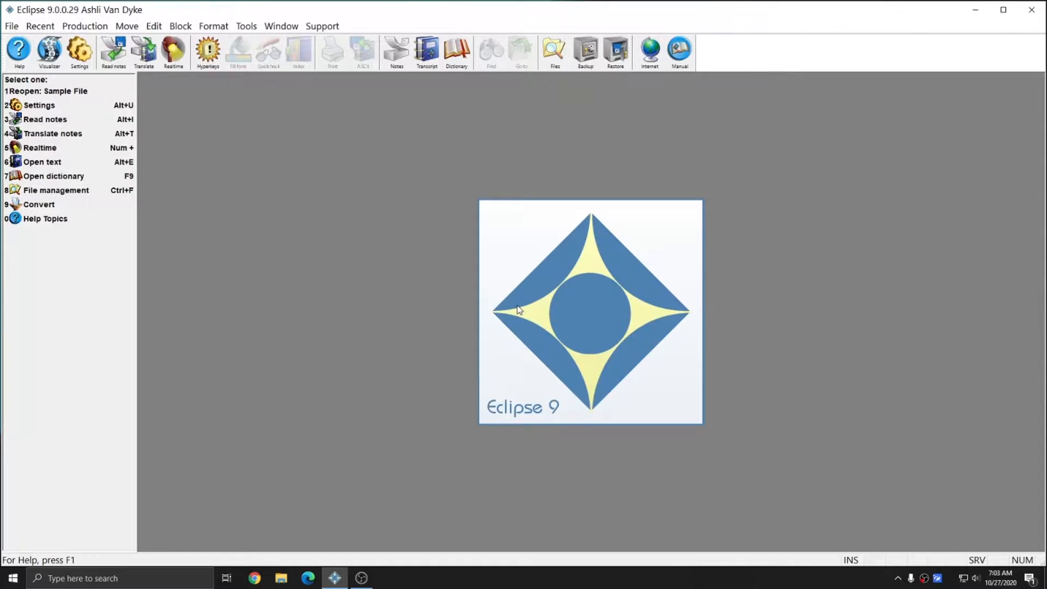
- Open Sample File.ecl and insert the Title.ecl court title page at its top
{"action": "key", "text": "alt+e"}
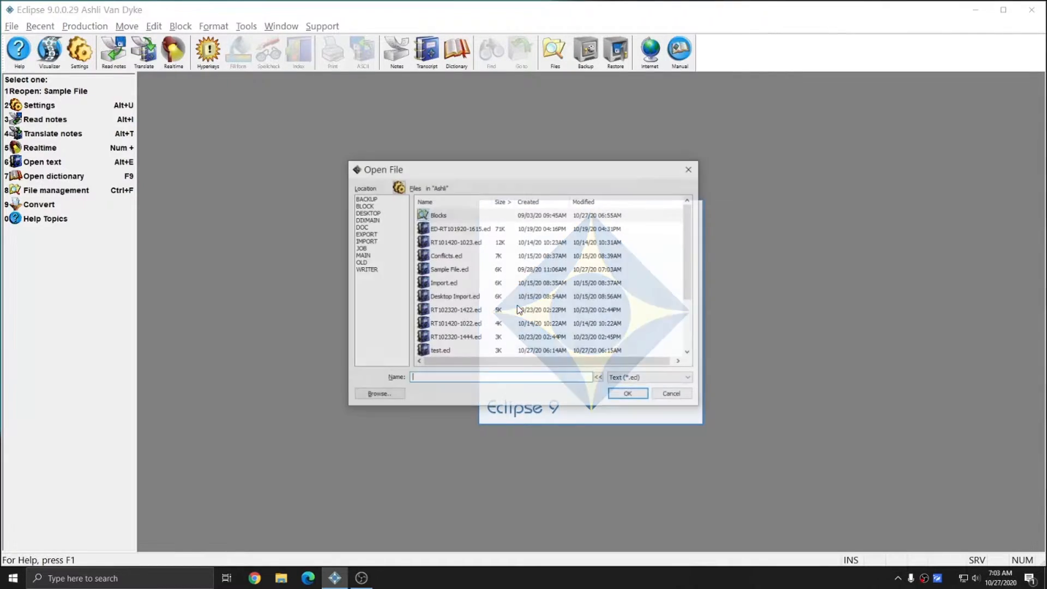
{"action": "double_click", "coordinate": [461, 275]}
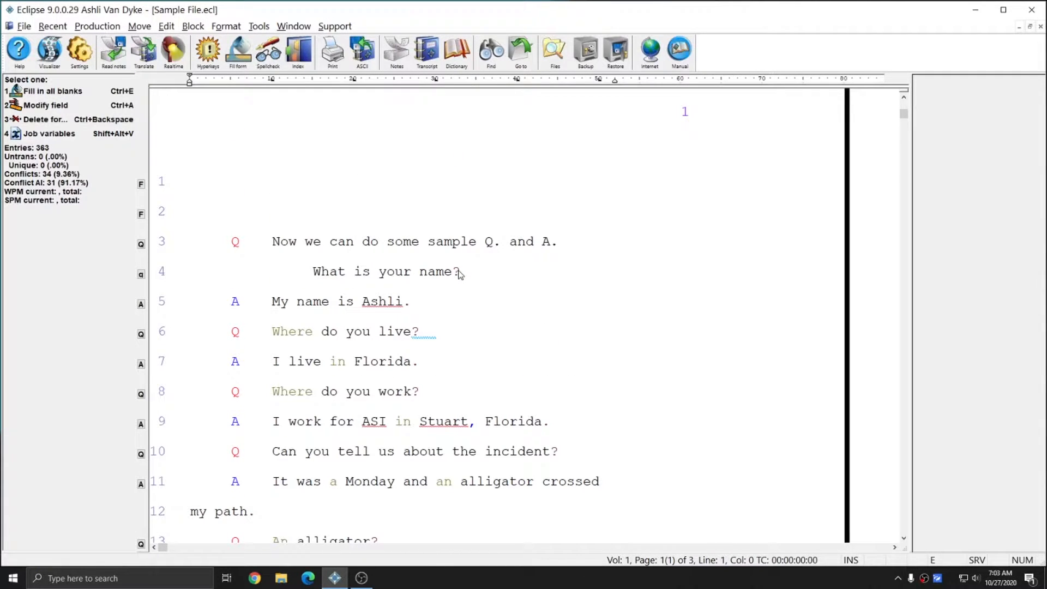
{"action": "key", "text": "ctrl+o"}
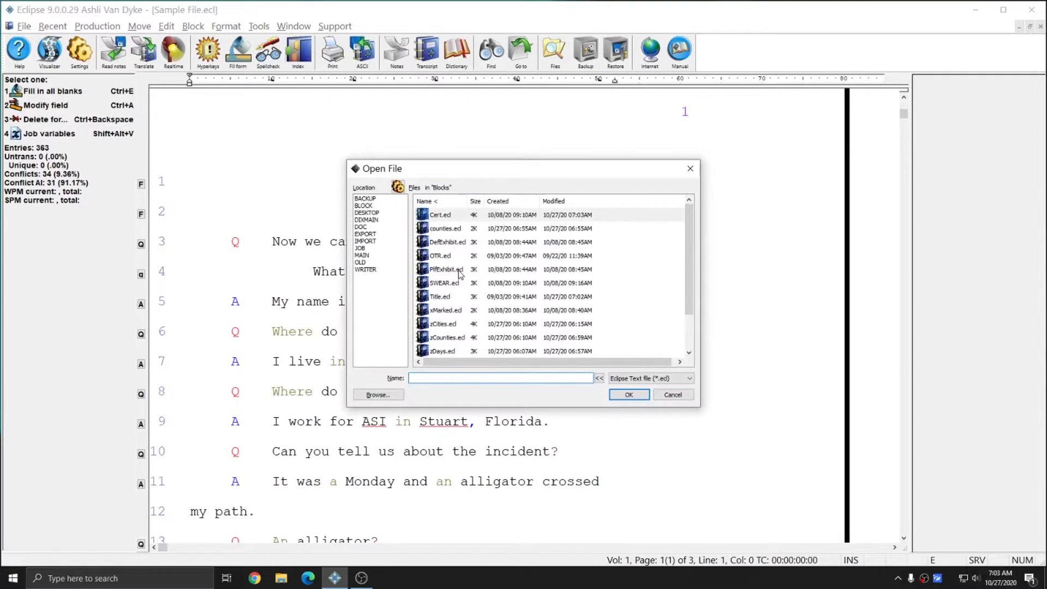
{"action": "double_click", "coordinate": [442, 218]}
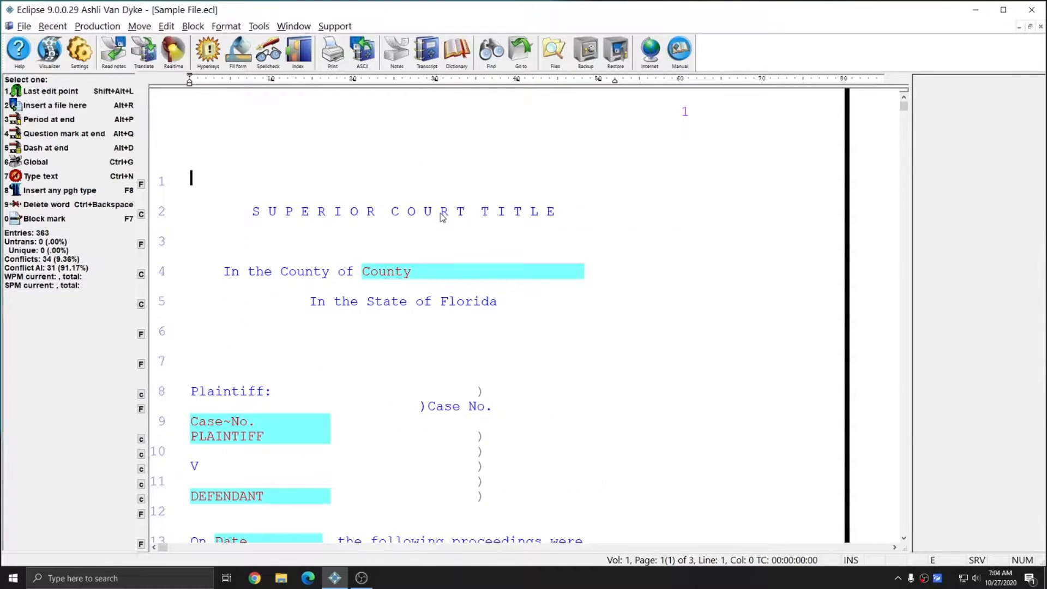
{"action": "scroll", "coordinate": [416, 166], "scroll_direction": "down", "scroll_amount": 3}
{"action": "scroll", "coordinate": [450, 346], "scroll_direction": "down", "scroll_amount": 5}
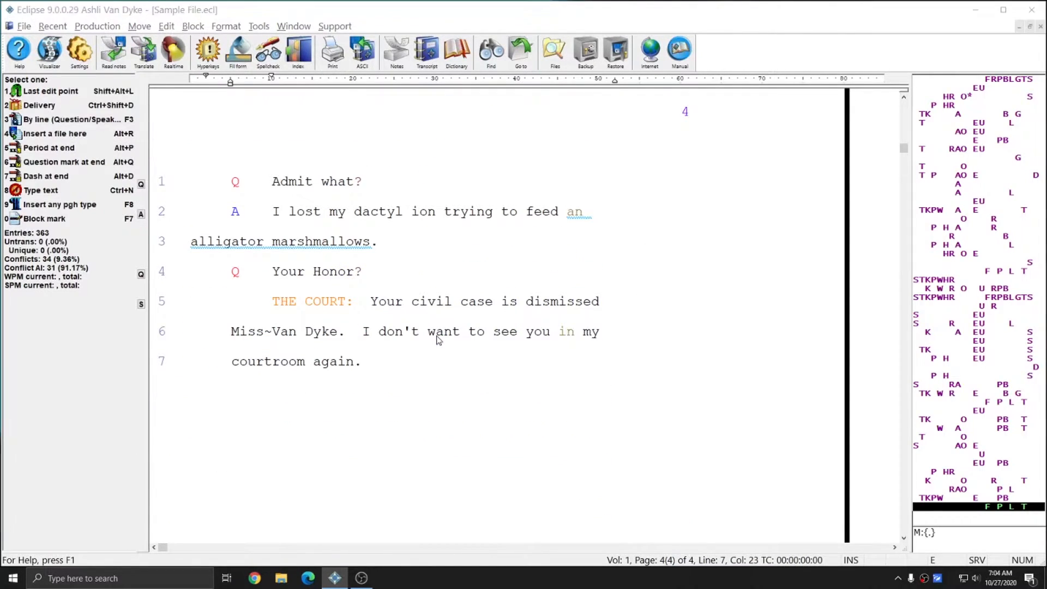
- Insert Cert.ecl at the transcript's end, then return to the top
{"action": "key", "text": "alt+r"}
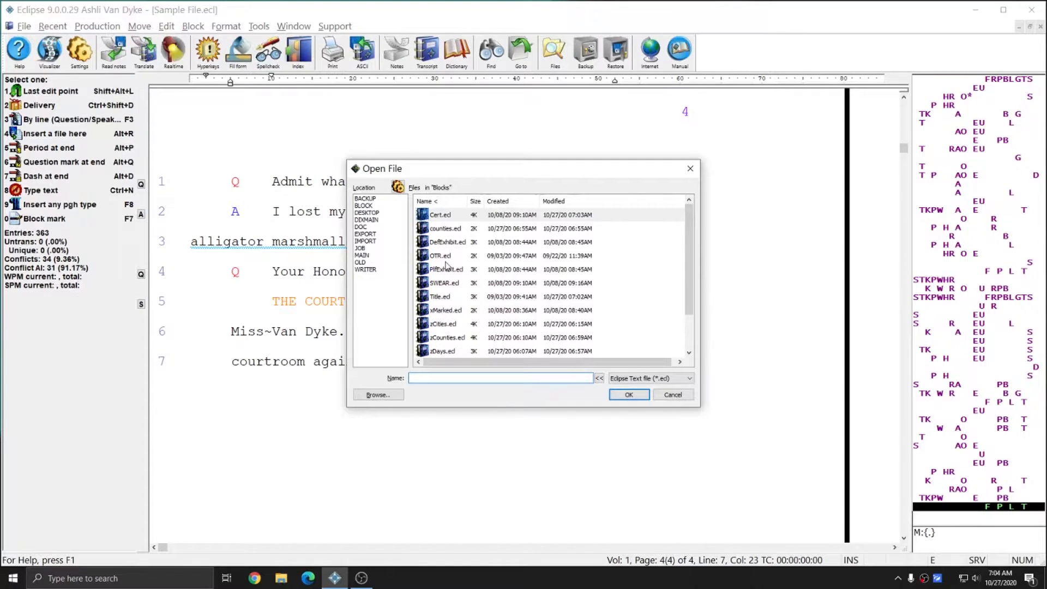
{"action": "double_click", "coordinate": [440, 215]}
{"action": "scroll", "coordinate": [398, 202], "scroll_direction": "down", "scroll_amount": 1}
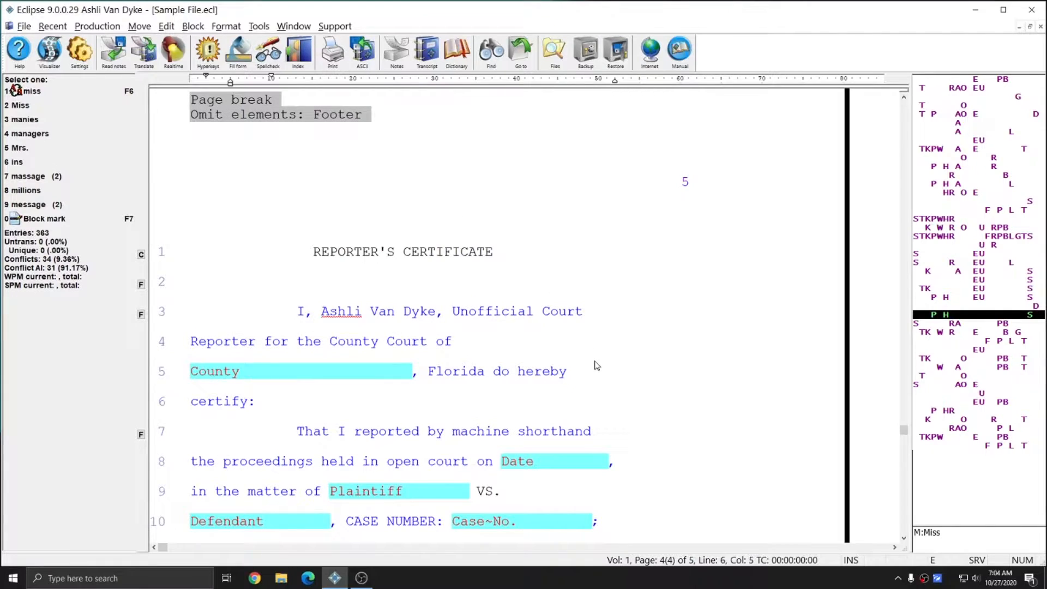
{"action": "scroll", "coordinate": [597, 366], "scroll_direction": "down", "scroll_amount": 3}
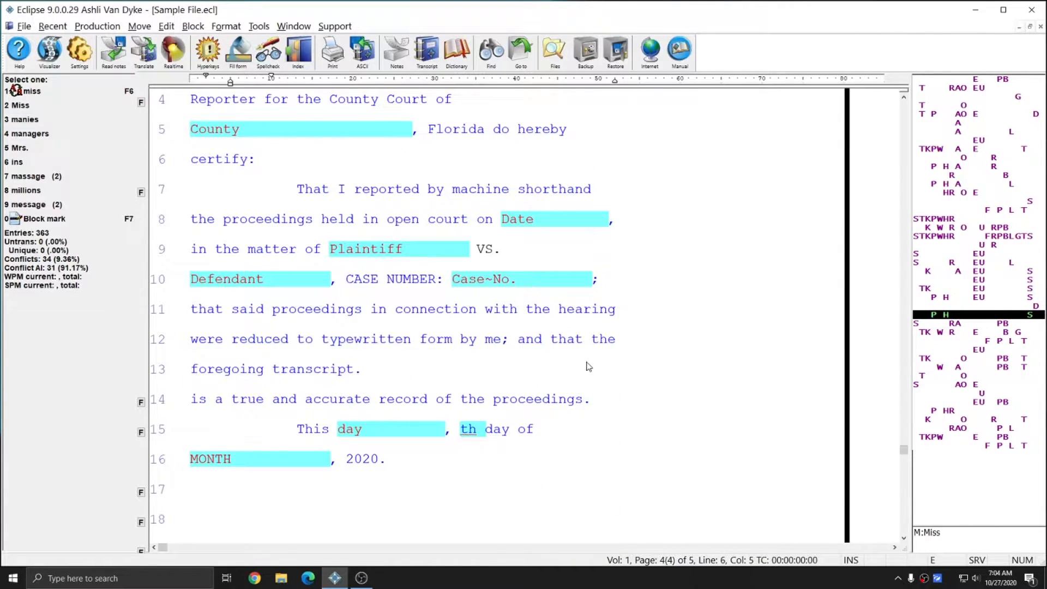
{"action": "key", "text": "ctrl+Home"}
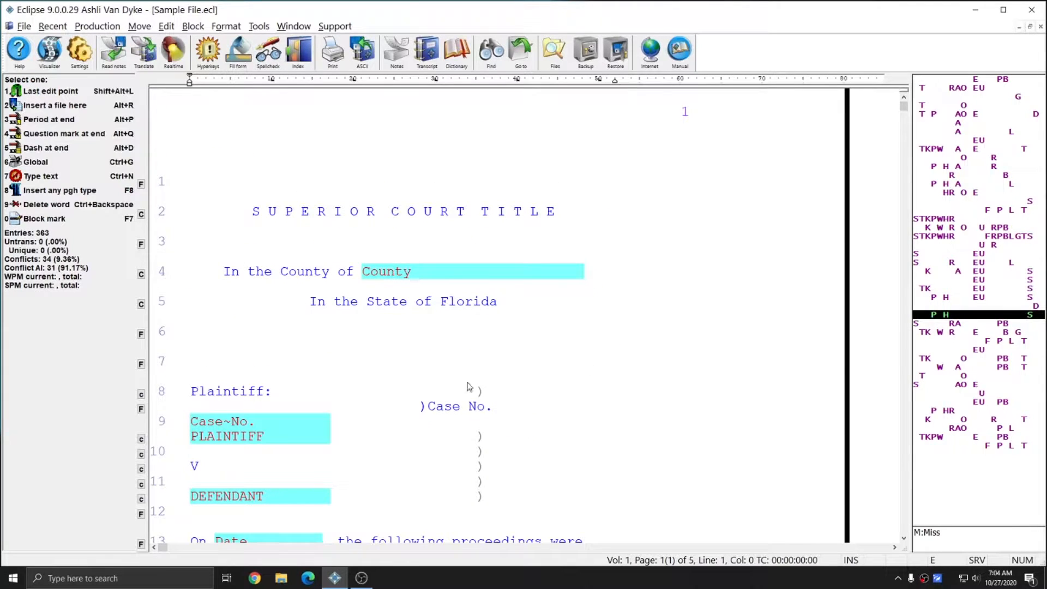
- Fill the title page's County blank with St. Lucie chosen from the zCounties list
{"action": "double_click", "coordinate": [533, 273]}
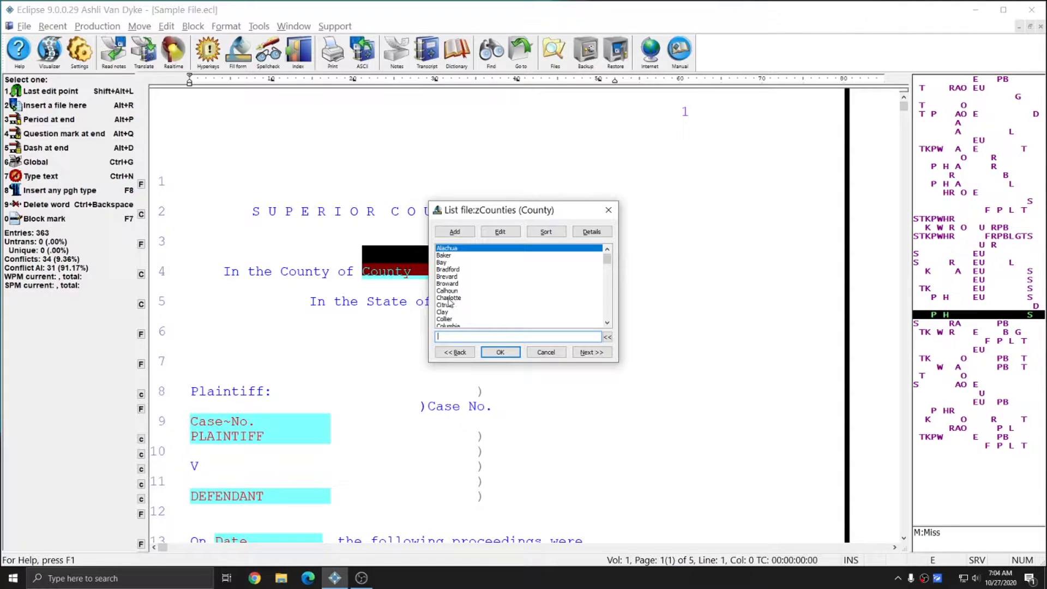
{"action": "type", "text": "st"}
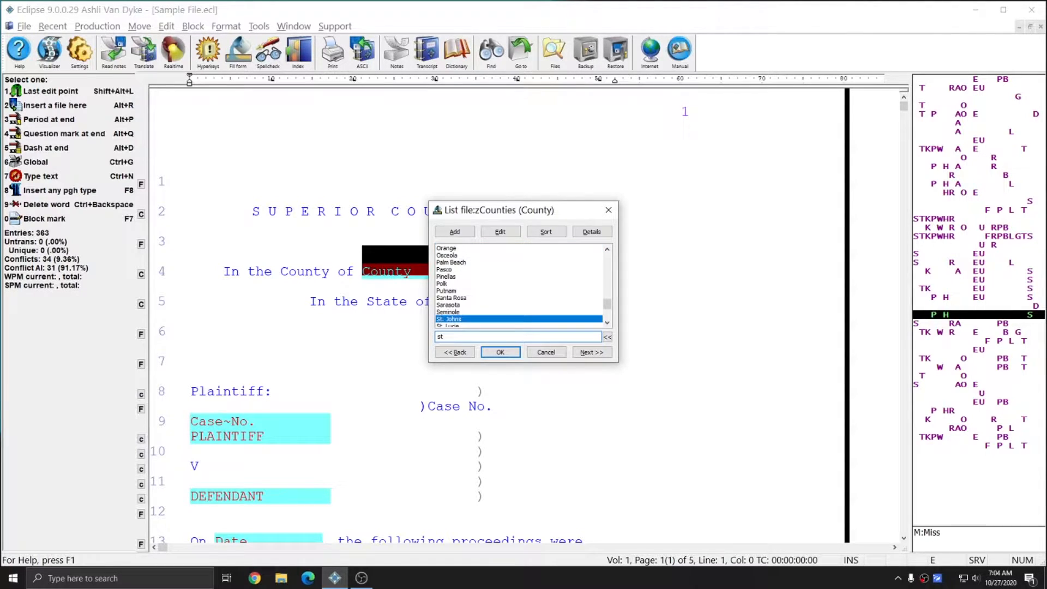
{"action": "key", "text": "Down"}
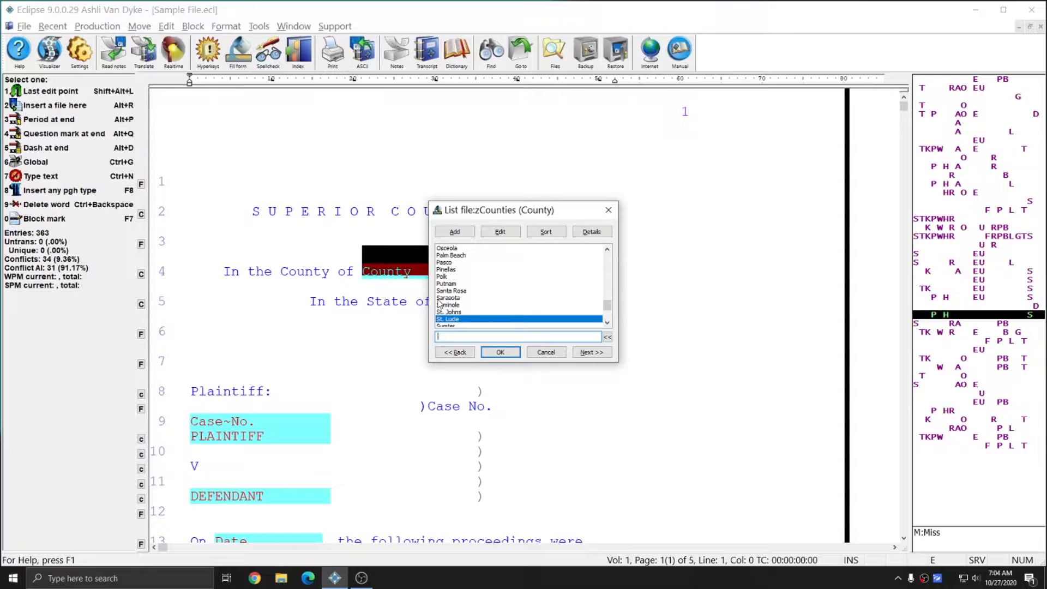
{"action": "key", "text": "Return"}
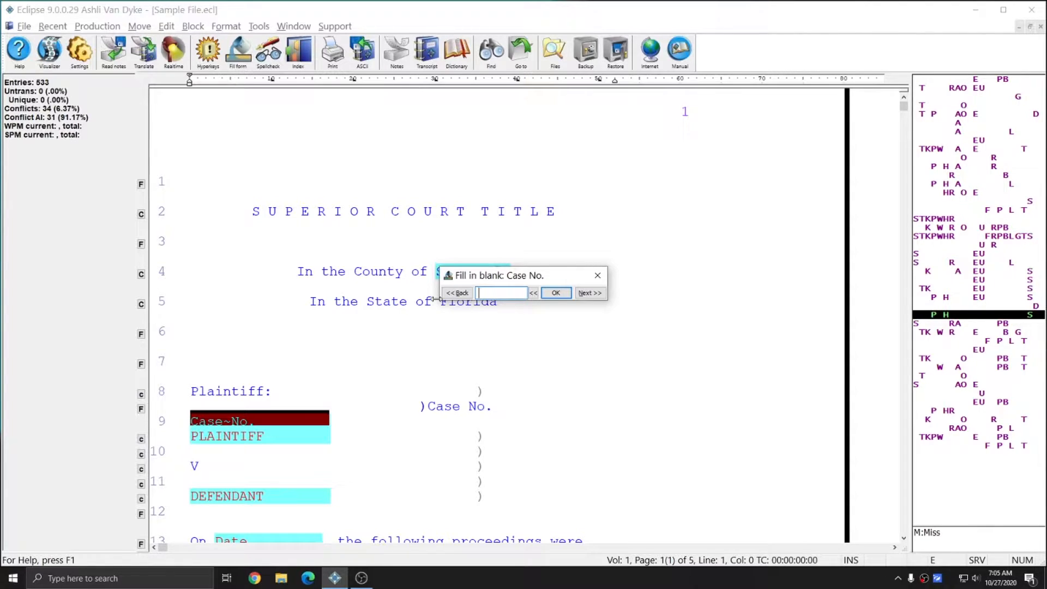
{"action": "key", "text": "Return"}
{"action": "type", "text": "State of Florida"}
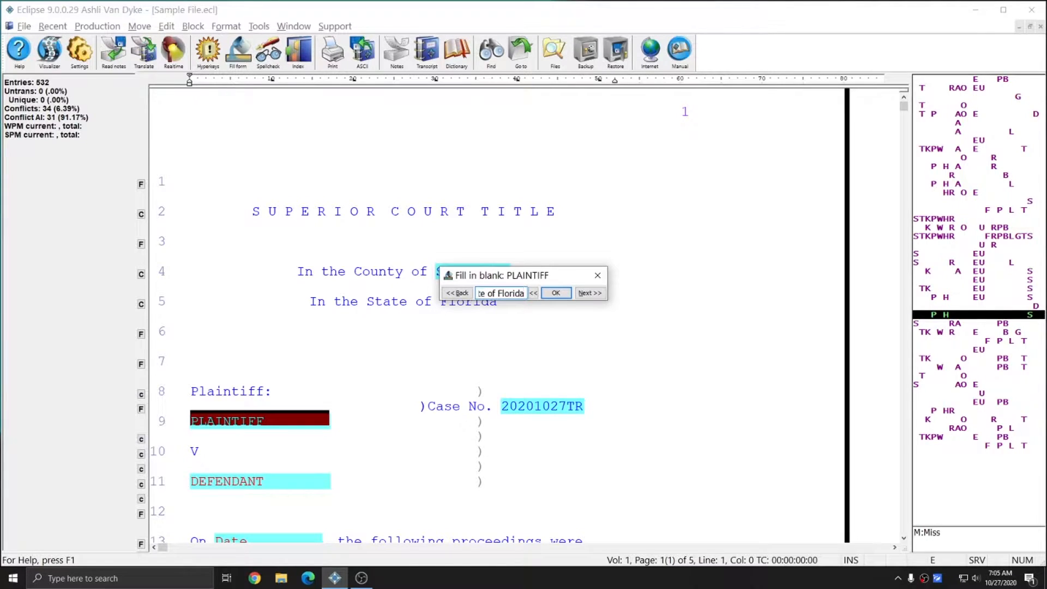
{"action": "key", "text": "Return"}
{"action": "key", "text": "Return"}
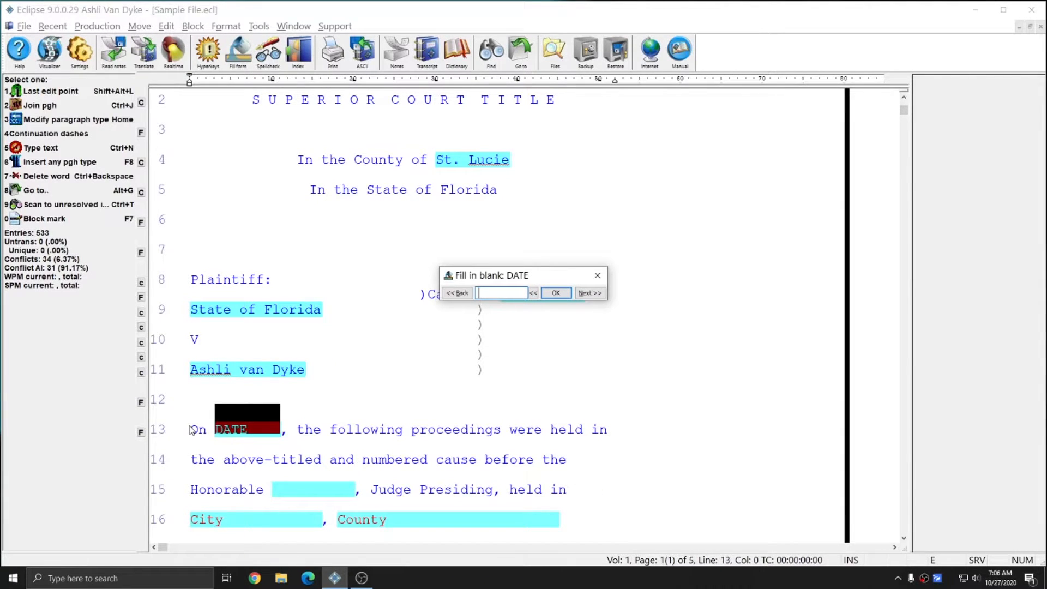
{"action": "type", "text": "10/27/2020"}
{"action": "left_click", "coordinate": [556, 292]}
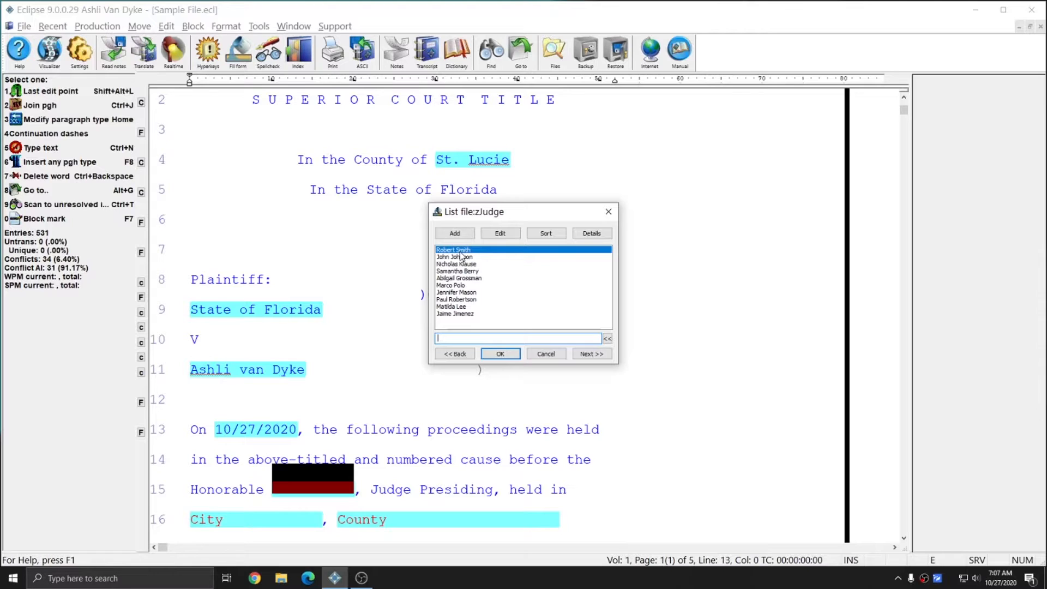
- Pick the presiding judge from zJudge, then Port Saint Lucie from the zCities list
{"action": "left_click", "coordinate": [452, 279]}
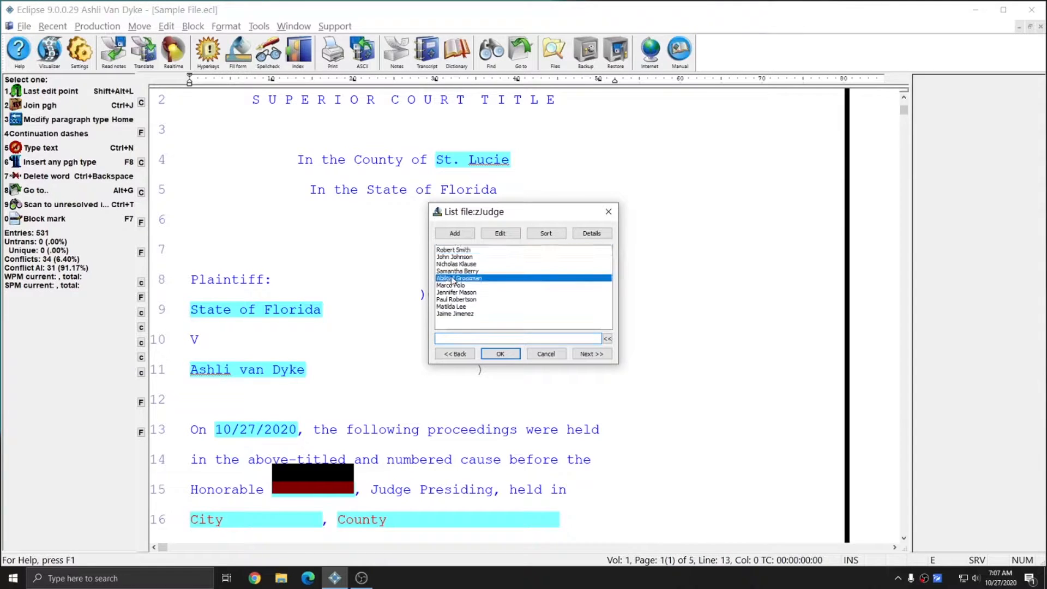
{"action": "left_click", "coordinate": [498, 353]}
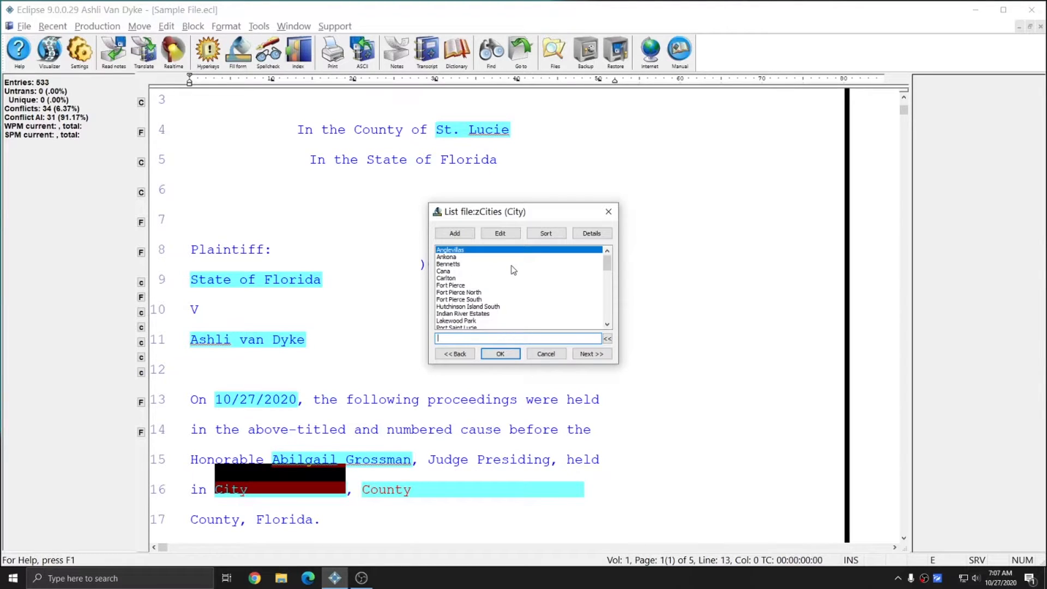
{"action": "scroll", "coordinate": [486, 277], "scroll_direction": "down", "scroll_amount": 10}
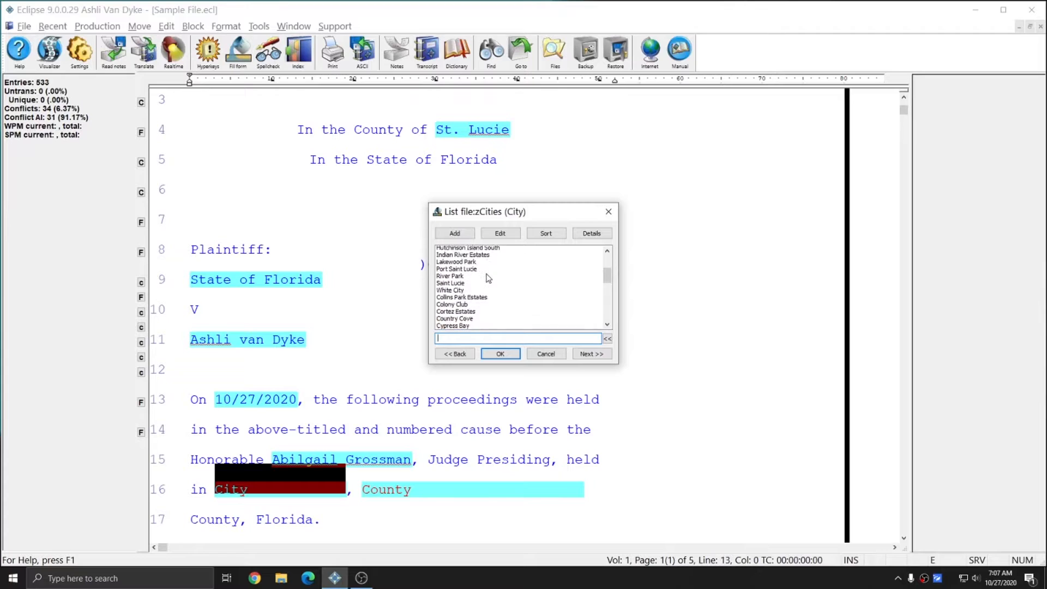
{"action": "scroll", "coordinate": [488, 277], "scroll_direction": "up", "scroll_amount": 10}
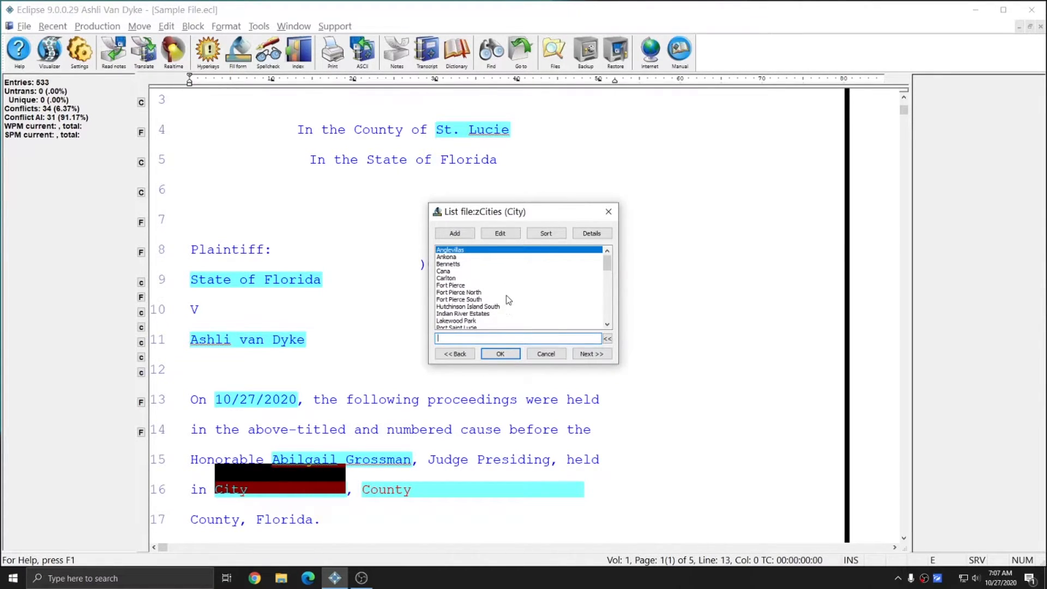
{"action": "scroll", "coordinate": [507, 298], "scroll_direction": "down", "scroll_amount": 2}
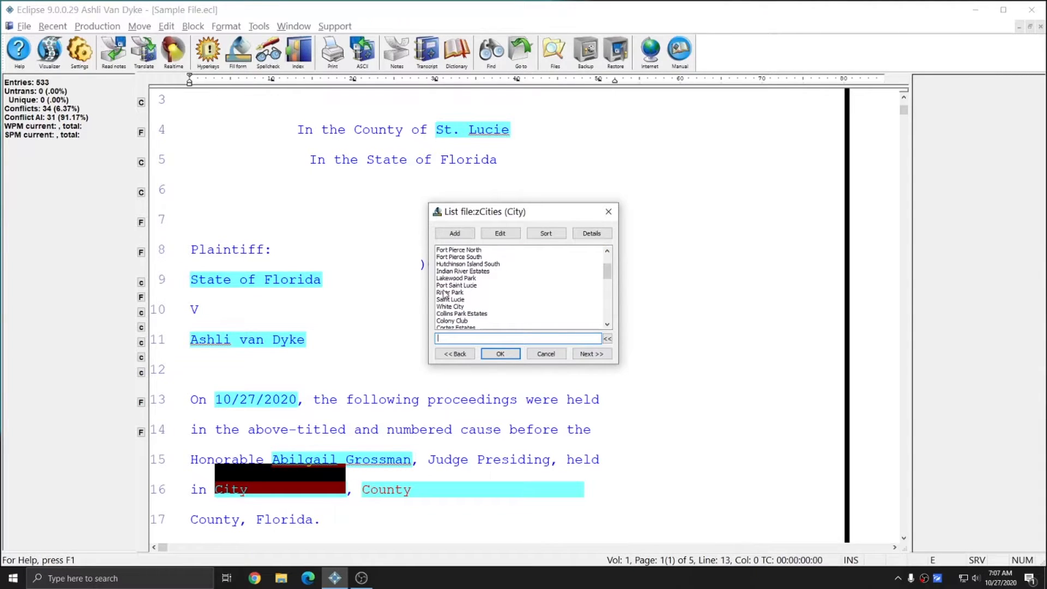
{"action": "left_click", "coordinate": [455, 285]}
{"action": "left_click", "coordinate": [500, 354]}
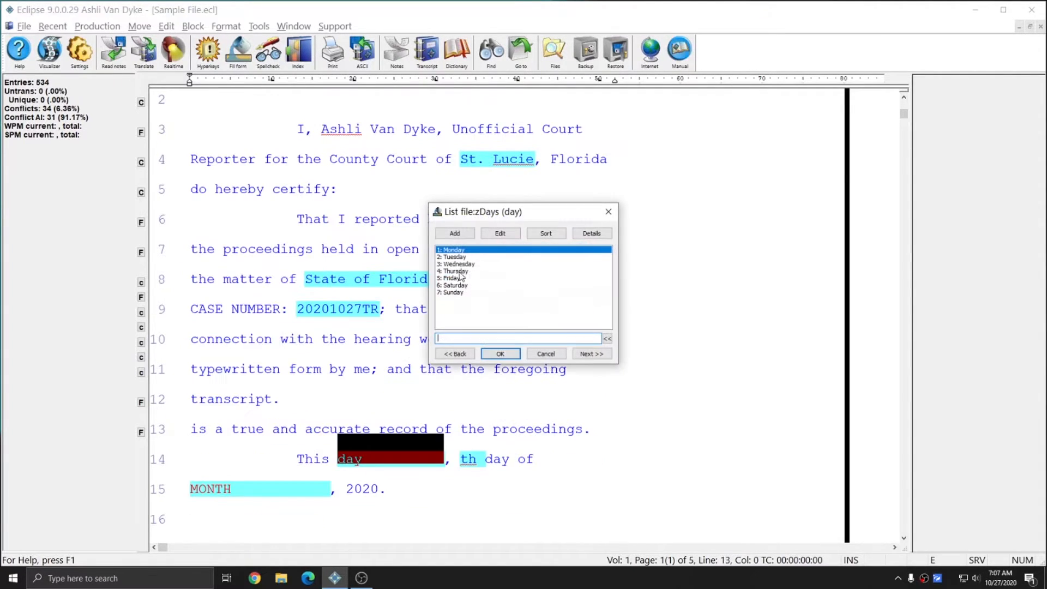
- Fill the certificate date blanks with Tuesday, 27th and month 10 (October)
{"action": "left_click_drag", "start_coordinate": [502, 217], "coordinate": [731, 225]}
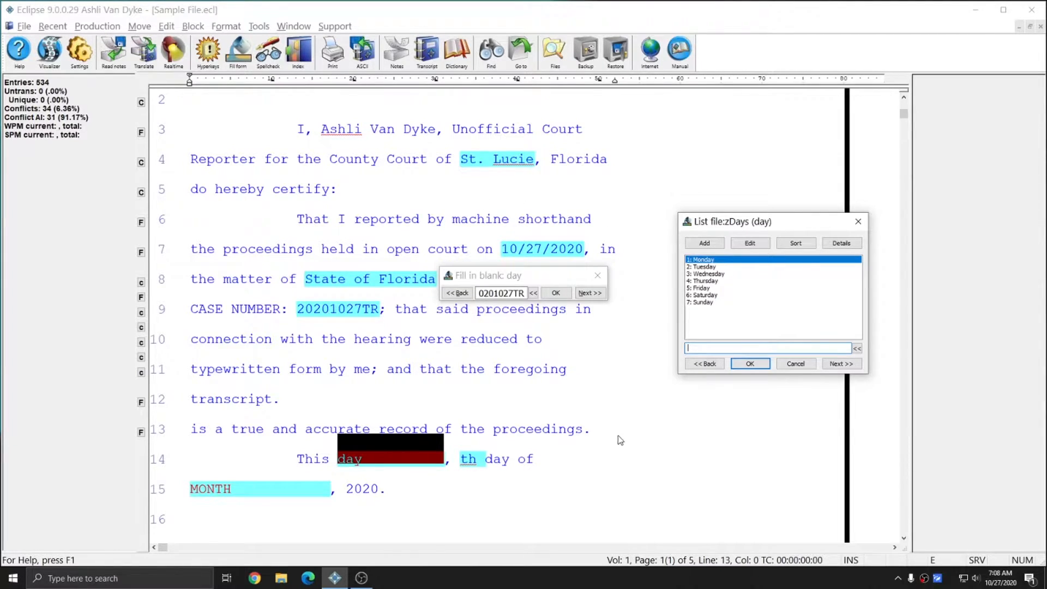
{"action": "left_click", "coordinate": [704, 267]}
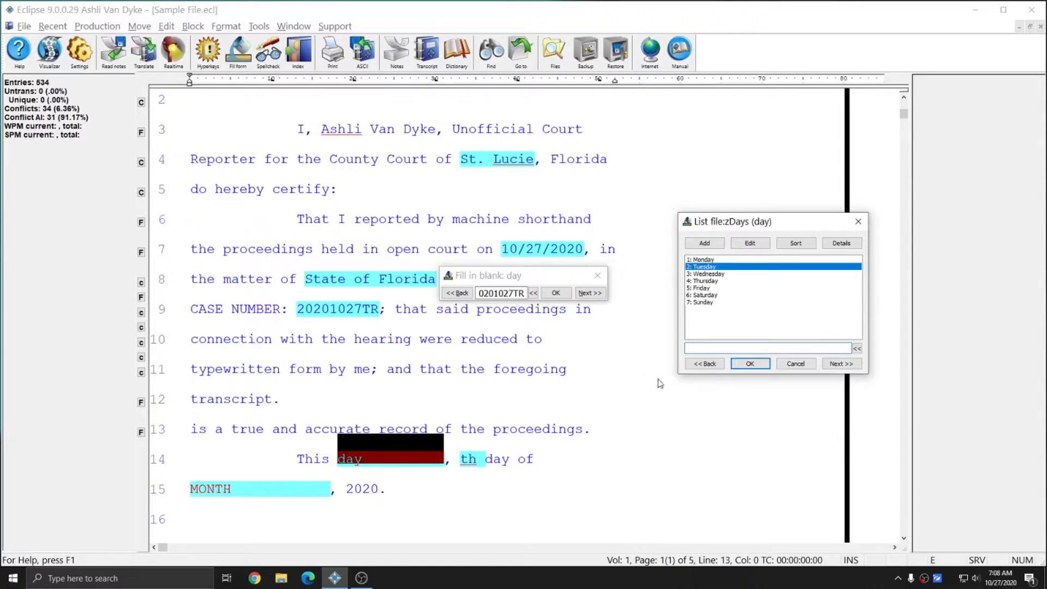
{"action": "left_click", "coordinate": [750, 363]}
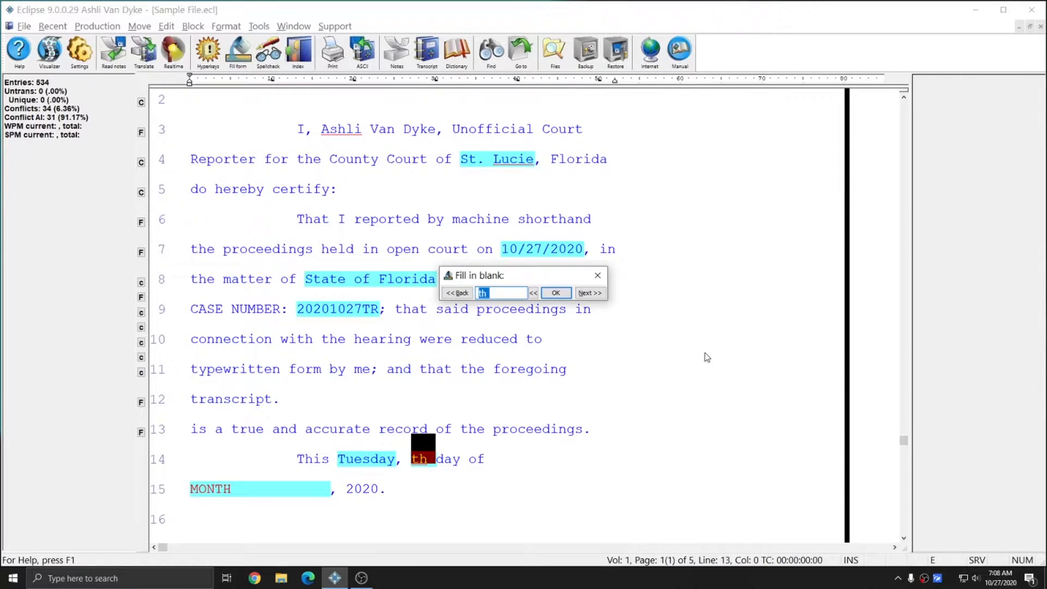
{"action": "type", "text": "27th"}
{"action": "key", "text": "Return"}
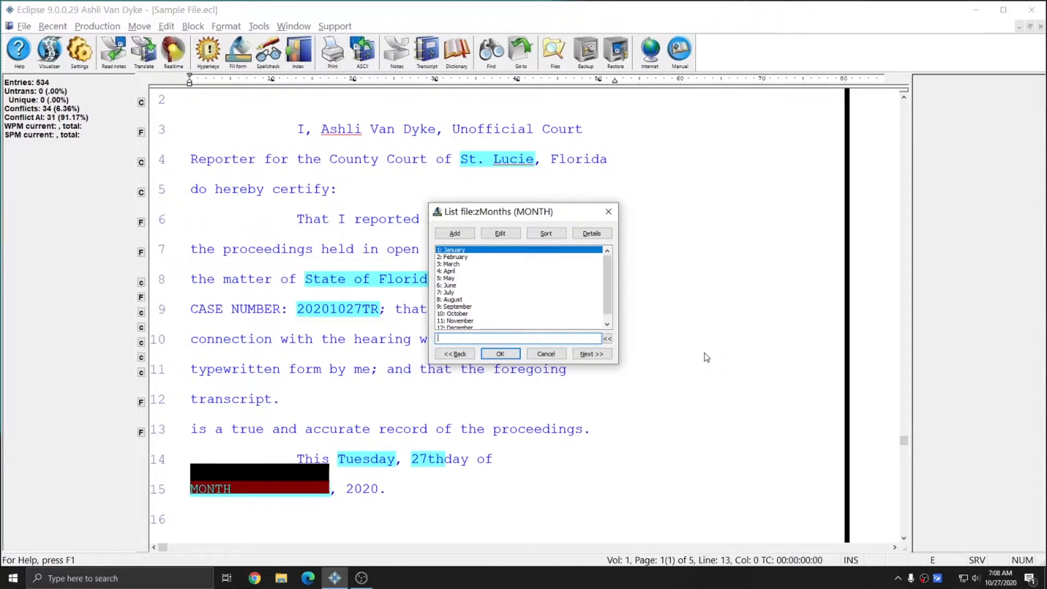
{"action": "type", "text": "10"}
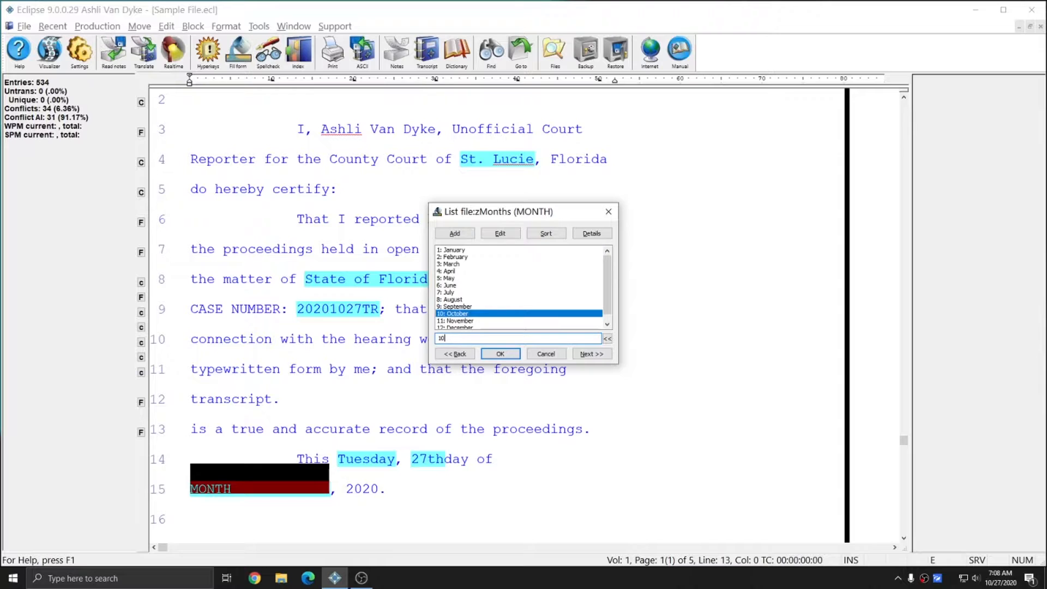
{"action": "key", "text": "Return"}
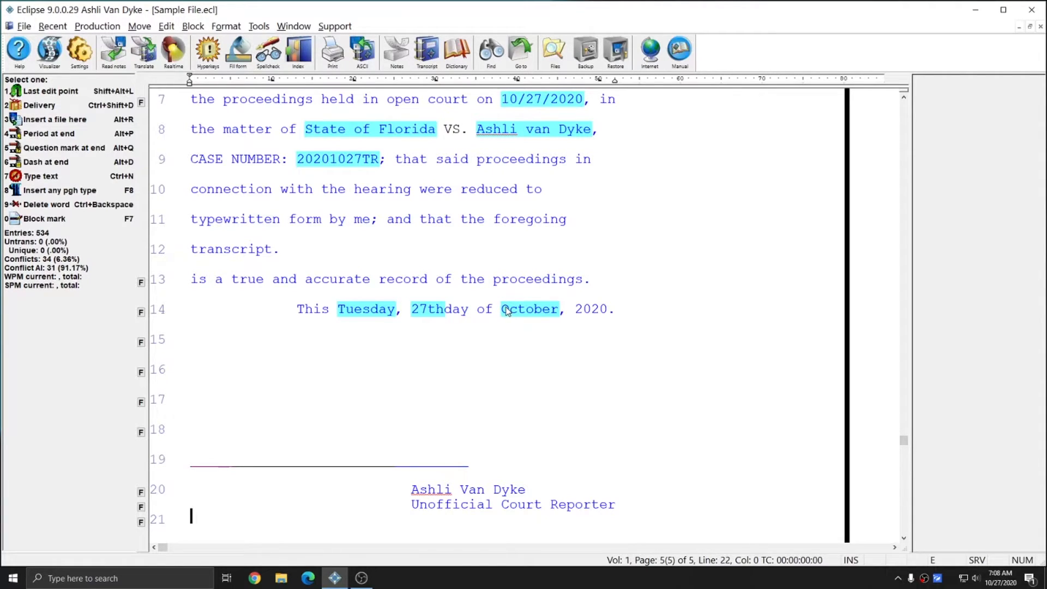
- Review the filled 27th, 10/27/2020 and judge fields, close Sample File, and show Open File
{"action": "left_click", "coordinate": [415, 311]}
{"action": "scroll", "coordinate": [415, 311], "scroll_direction": "up", "scroll_amount": 4}
{"action": "left_click", "coordinate": [521, 220]}
{"action": "left_click_drag", "start_coordinate": [904, 450], "coordinate": [902, 116]}
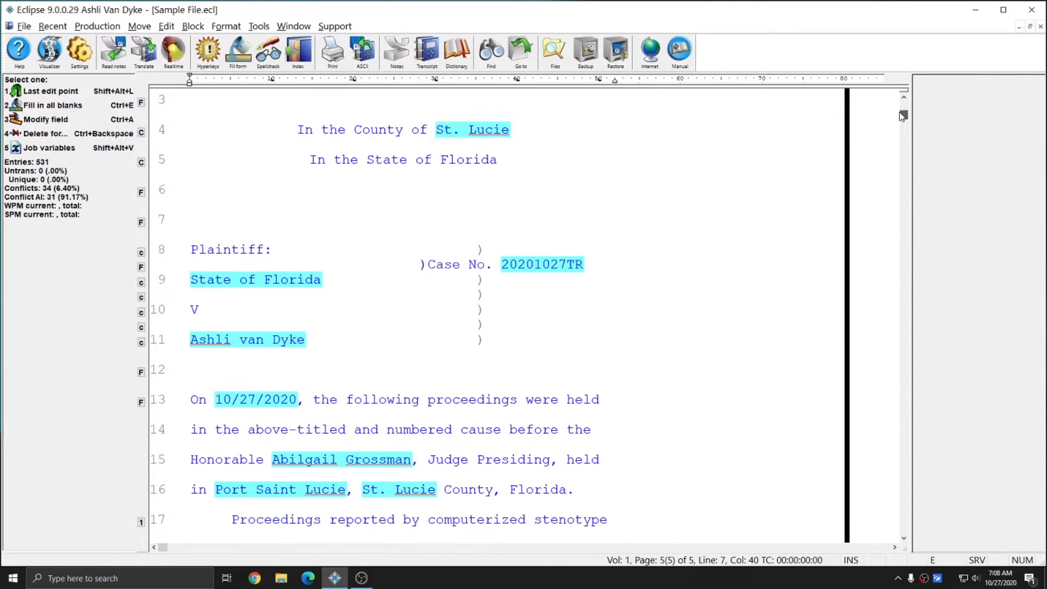
{"action": "left_click", "coordinate": [278, 461]}
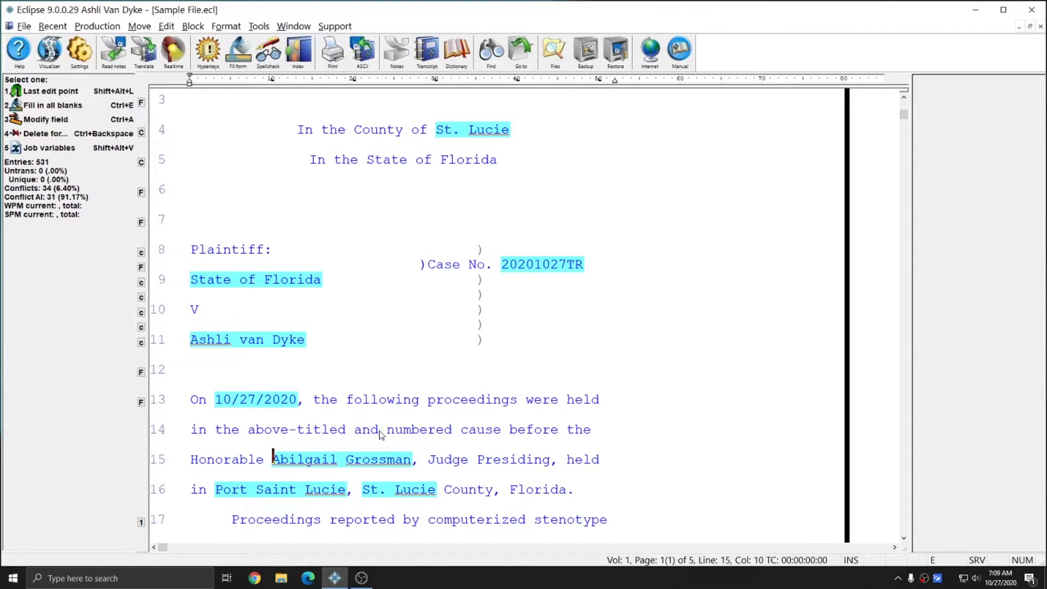
{"action": "key", "text": "Escape"}
{"action": "key", "text": "alt+e"}
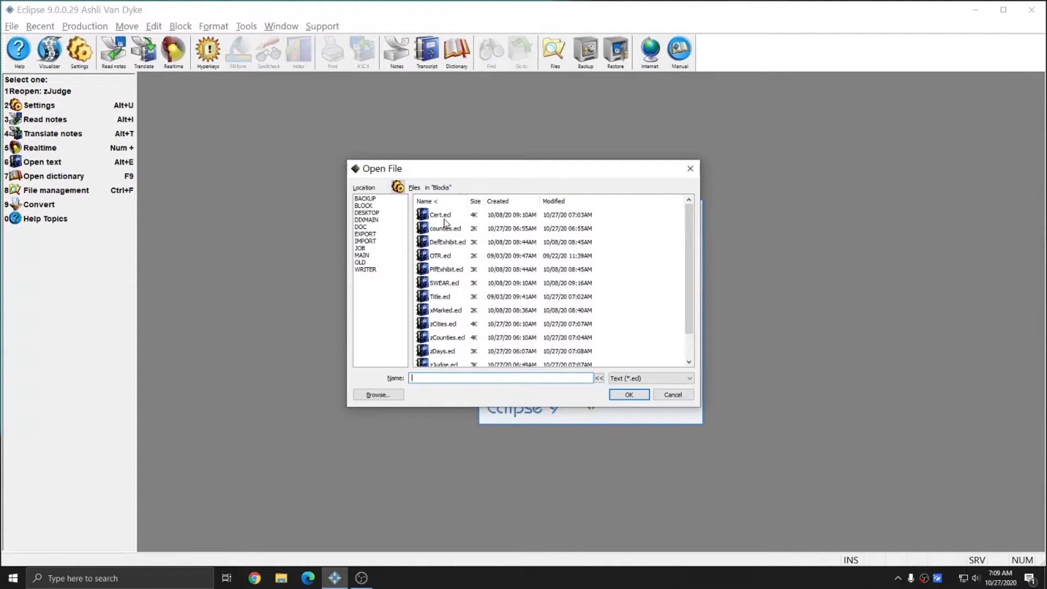
- Open zCities.ecl and place the cursor at the start of line 1
{"action": "double_click", "coordinate": [443, 325]}
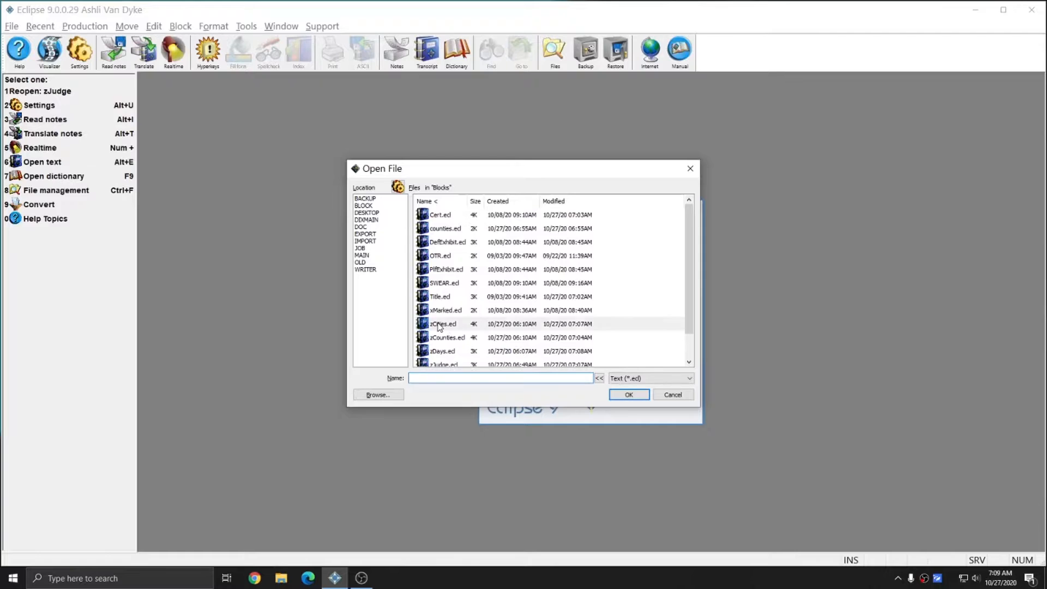
{"action": "scroll", "coordinate": [229, 289], "scroll_direction": "down", "scroll_amount": 7}
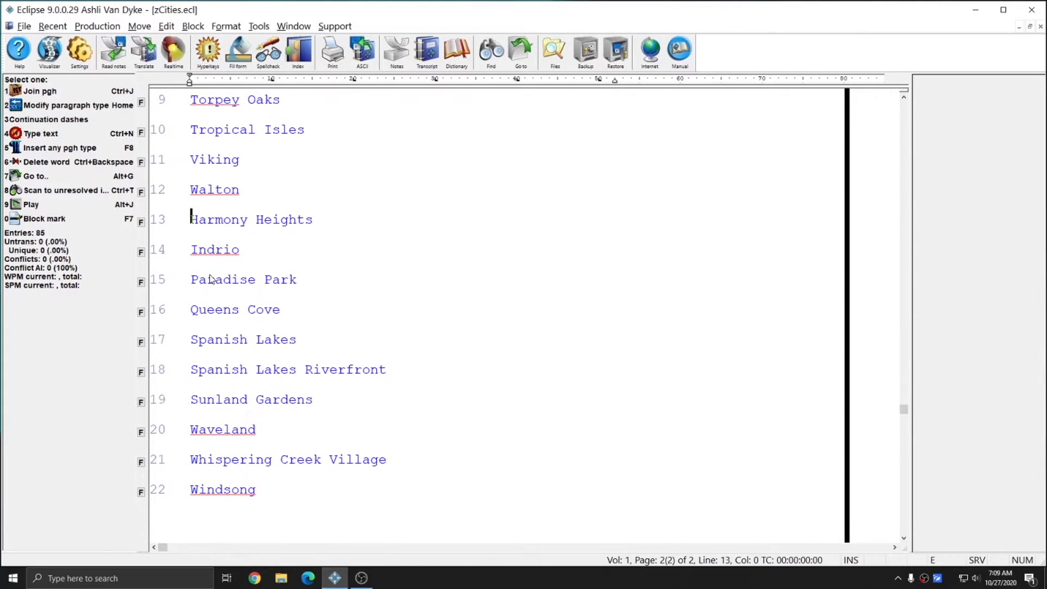
{"action": "scroll", "coordinate": [251, 301], "scroll_direction": "up", "scroll_amount": 2}
{"action": "scroll", "coordinate": [302, 306], "scroll_direction": "up", "scroll_amount": 12}
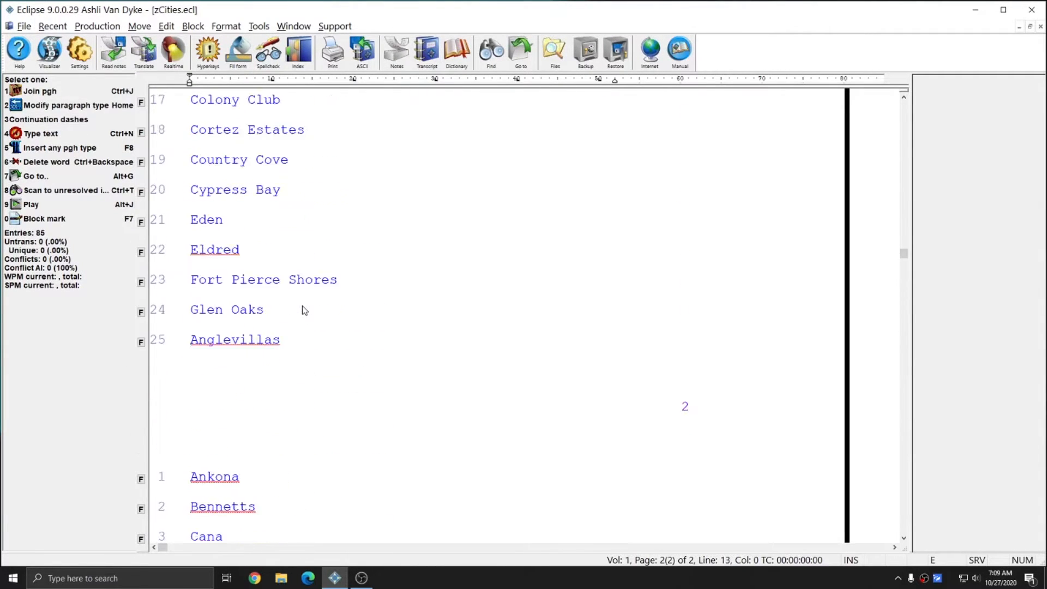
{"action": "scroll", "coordinate": [299, 310], "scroll_direction": "up", "scroll_amount": 3}
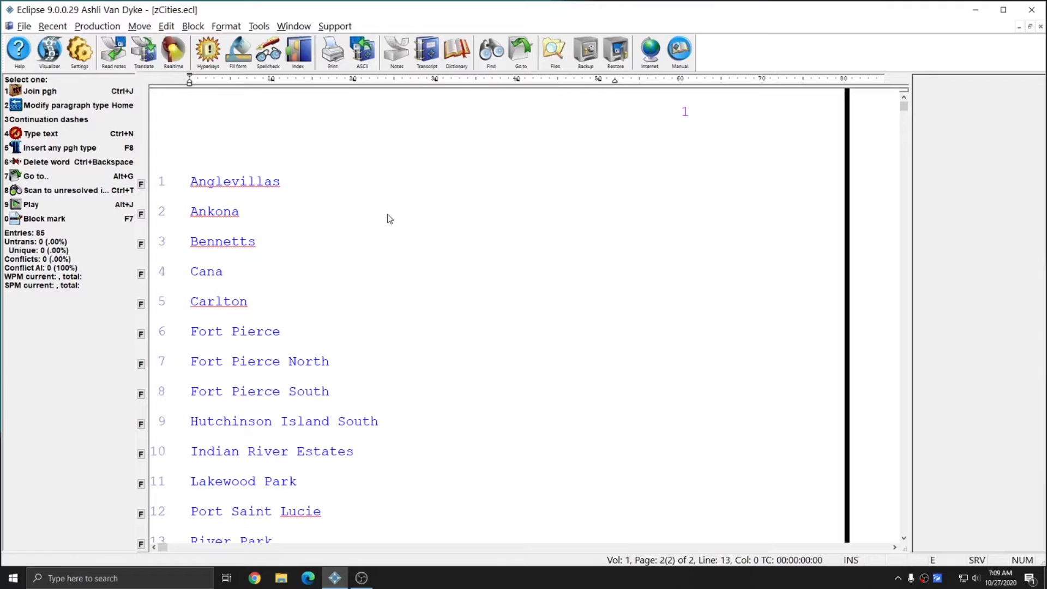
{"action": "left_click", "coordinate": [365, 181]}
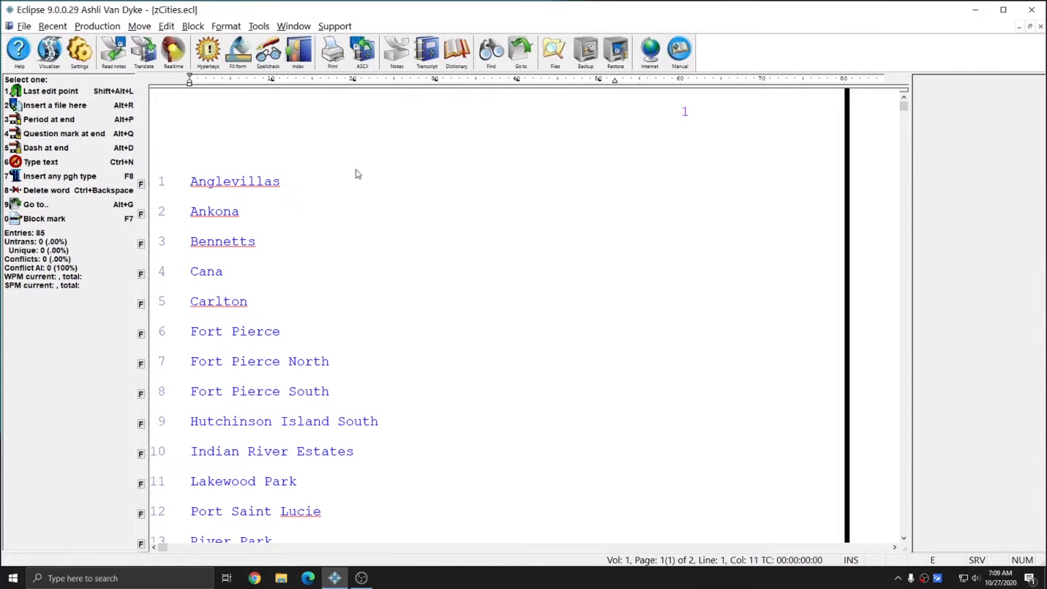
{"action": "key", "text": "Home"}
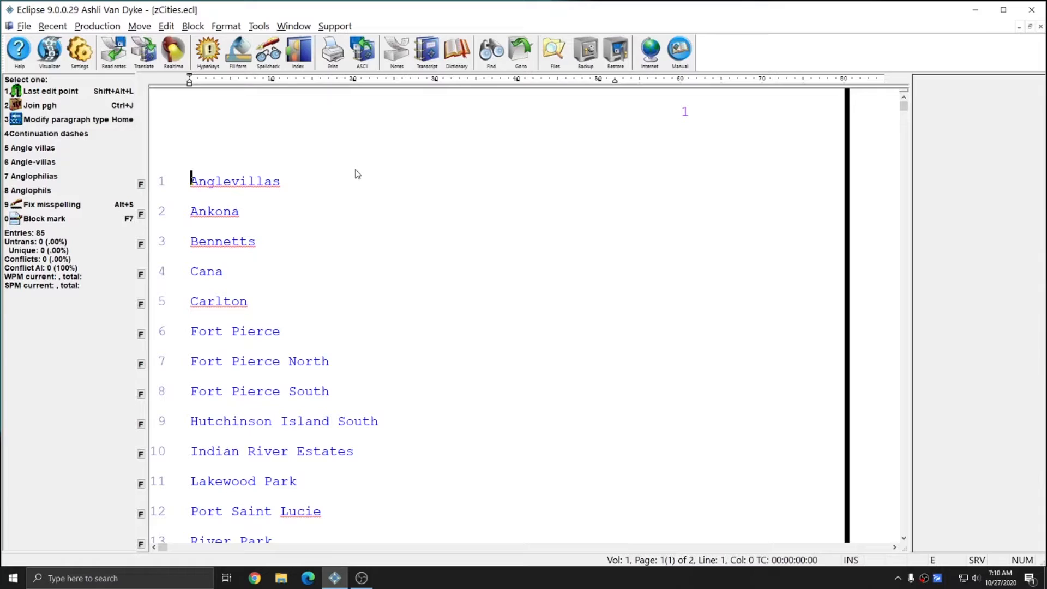
- Insert an ALPHASORT index command above the city list and close the file
{"action": "key", "text": "ctrl+shift+p"}
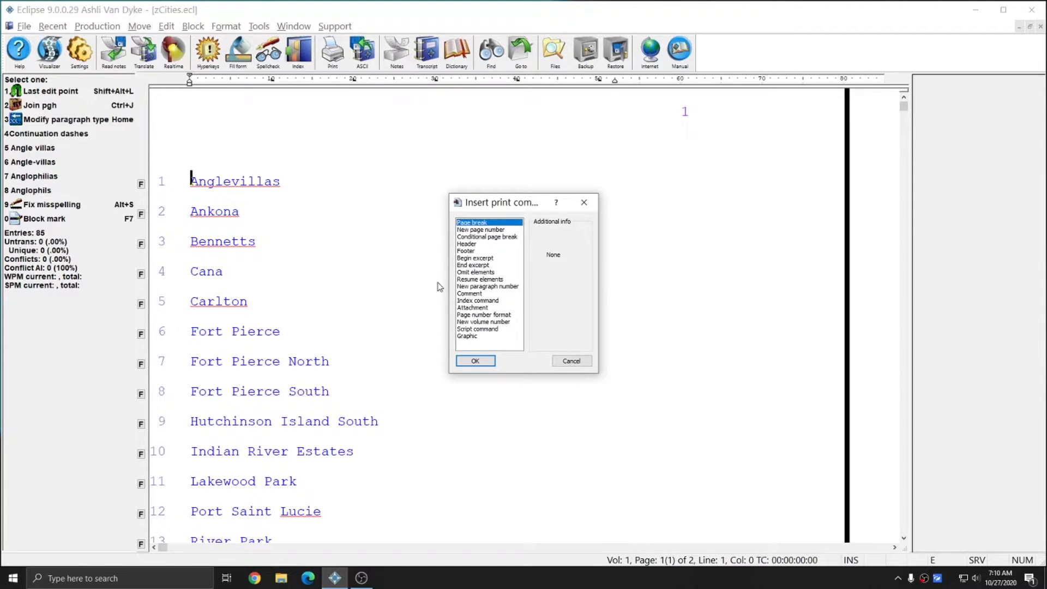
{"action": "left_click", "coordinate": [488, 301]}
{"action": "left_click", "coordinate": [475, 361]}
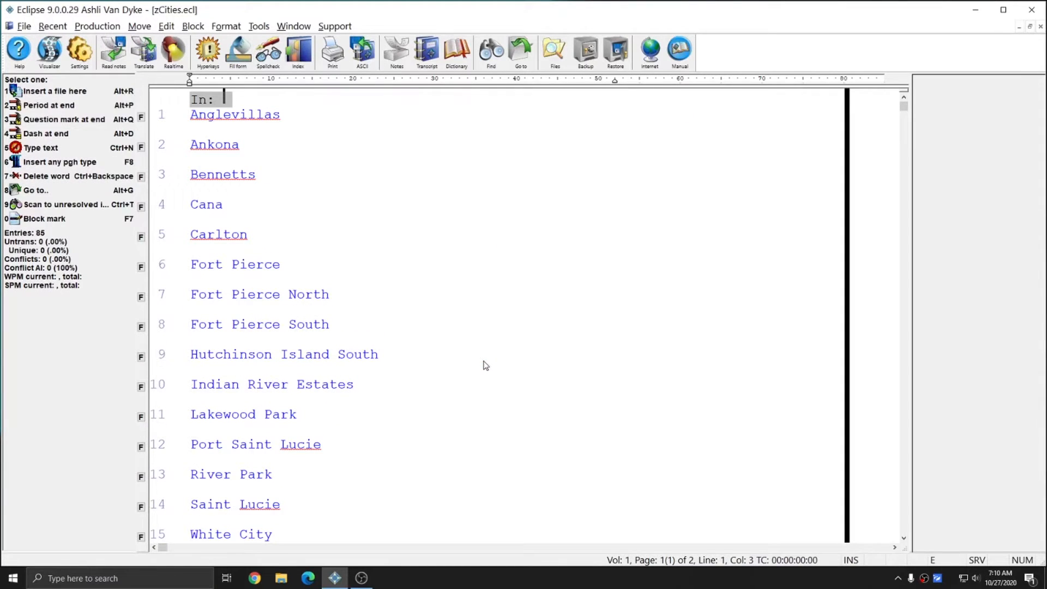
{"action": "type", "text": "ALPHASORT"}
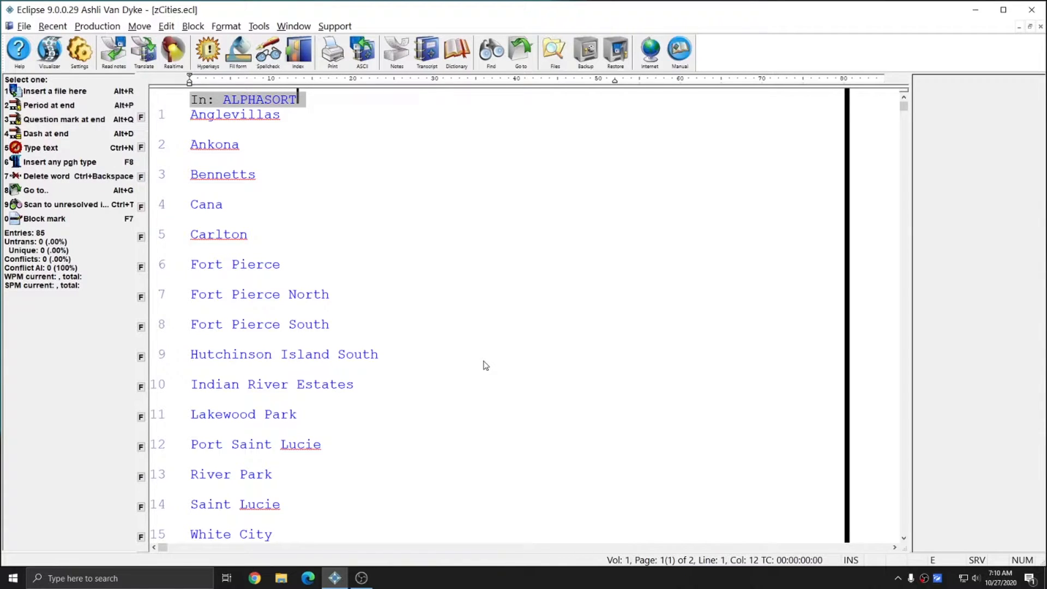
{"action": "key", "text": "Return"}
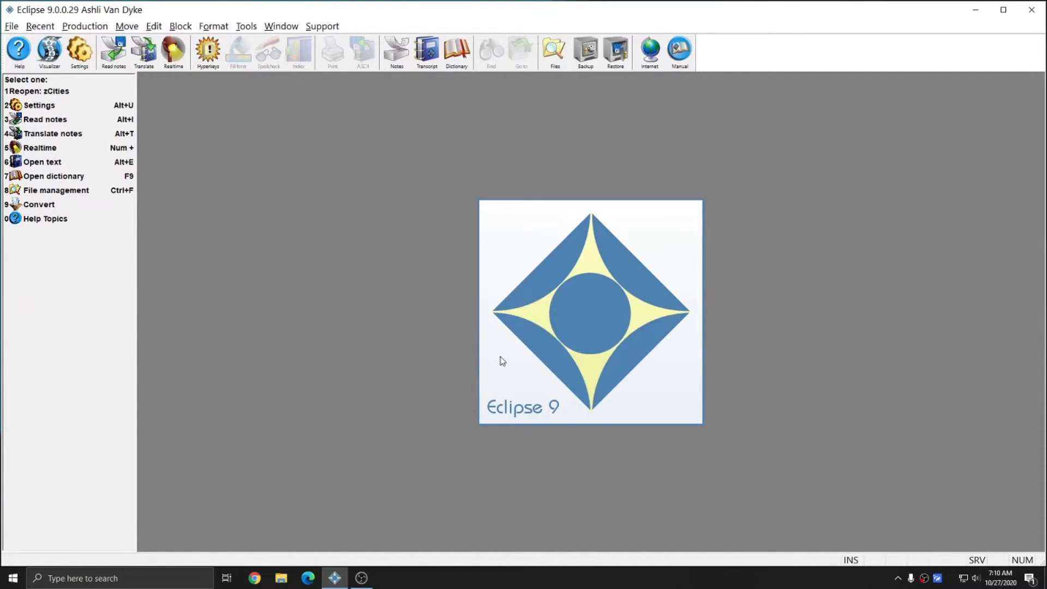
- Open zJudge.ecl from the Blocks folder
{"action": "key", "text": "alt+e"}
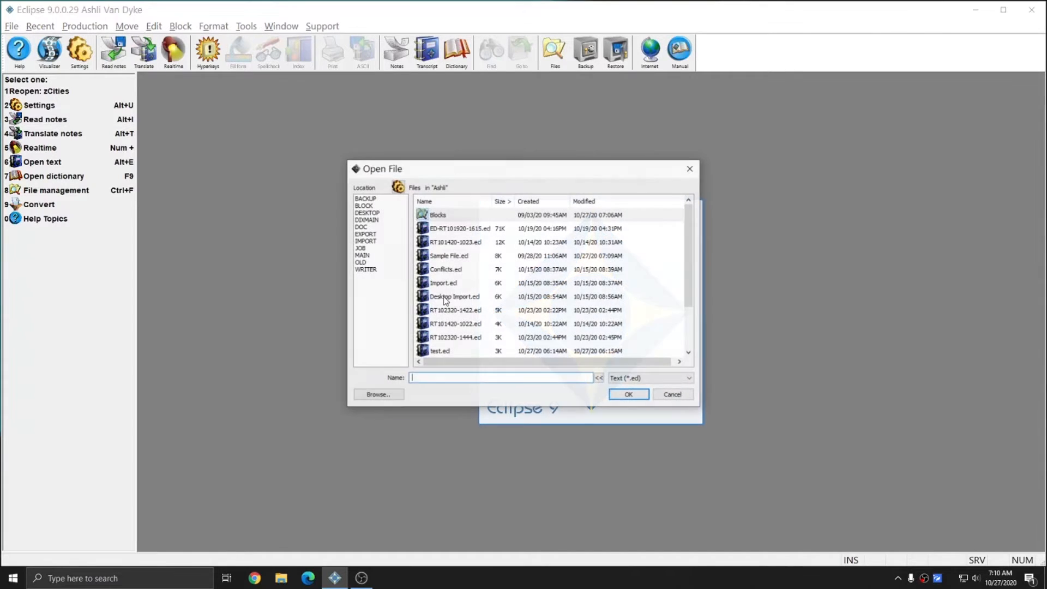
{"action": "left_click", "coordinate": [434, 215]}
{"action": "double_click", "coordinate": [434, 216]}
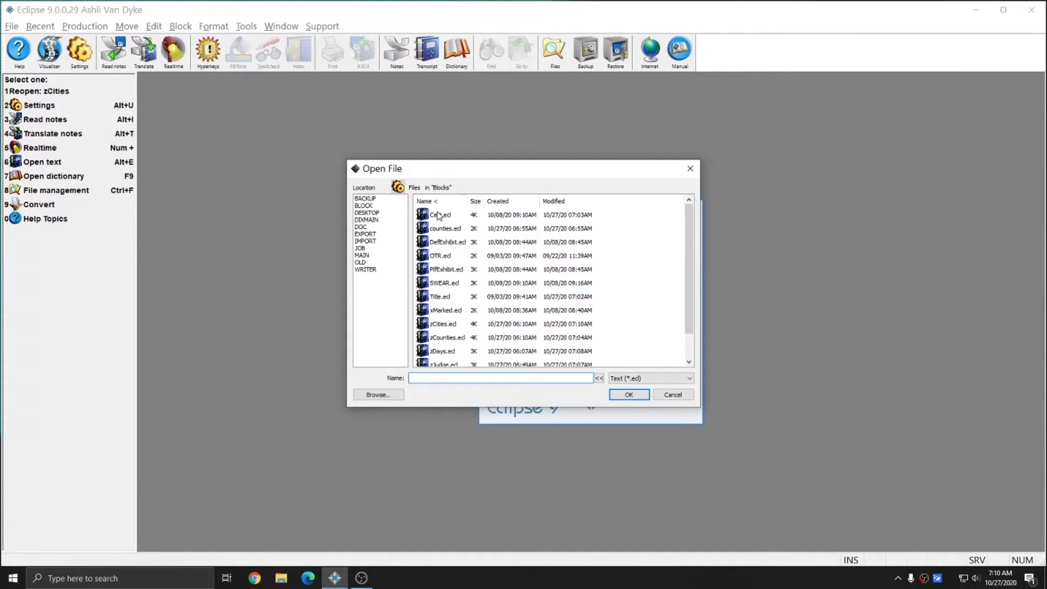
{"action": "scroll", "coordinate": [458, 278], "scroll_direction": "down", "scroll_amount": 1}
{"action": "double_click", "coordinate": [444, 338]}
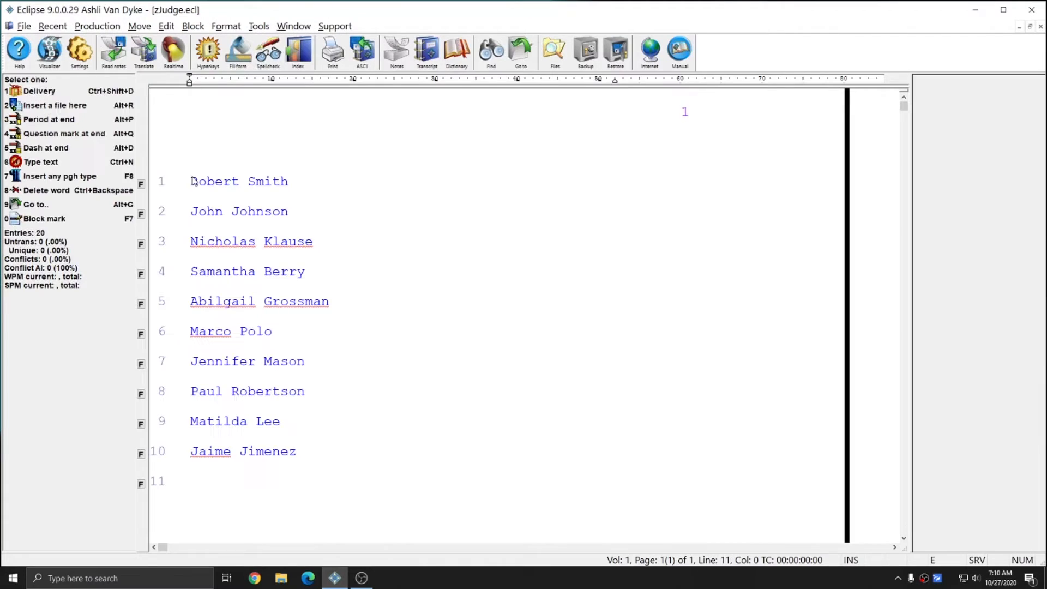
- Insert a SORT index command above the judge names and close the file
{"action": "left_click", "coordinate": [191, 183]}
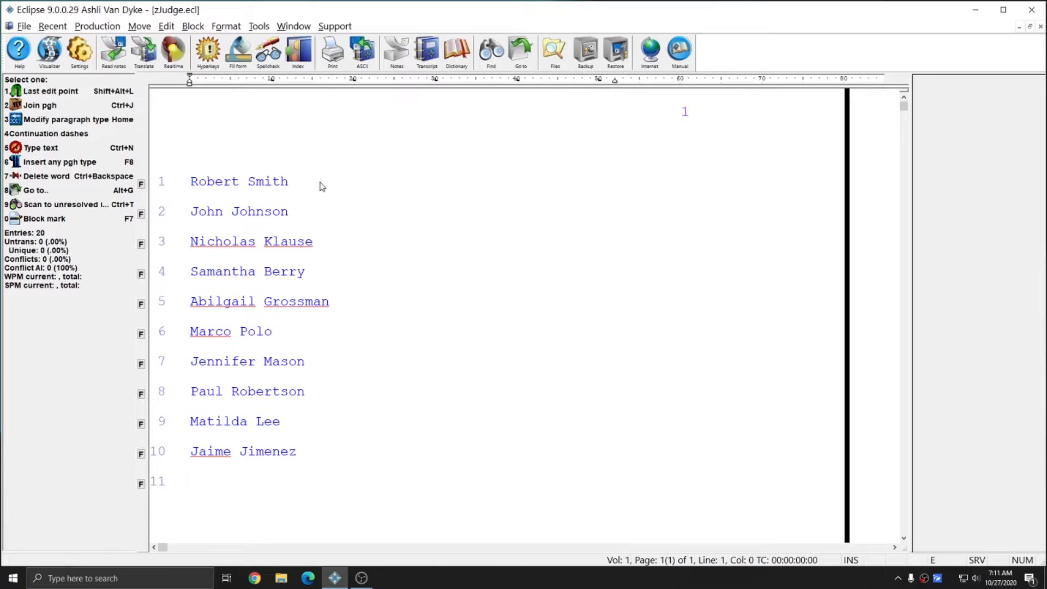
{"action": "key", "text": "ctrl+alt+p"}
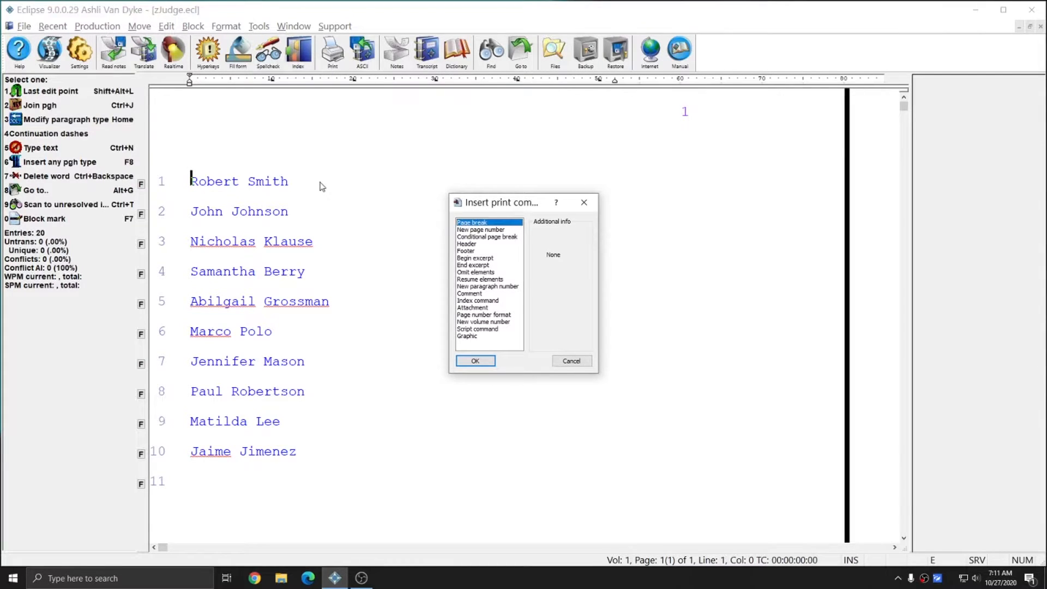
{"action": "left_click", "coordinate": [483, 300]}
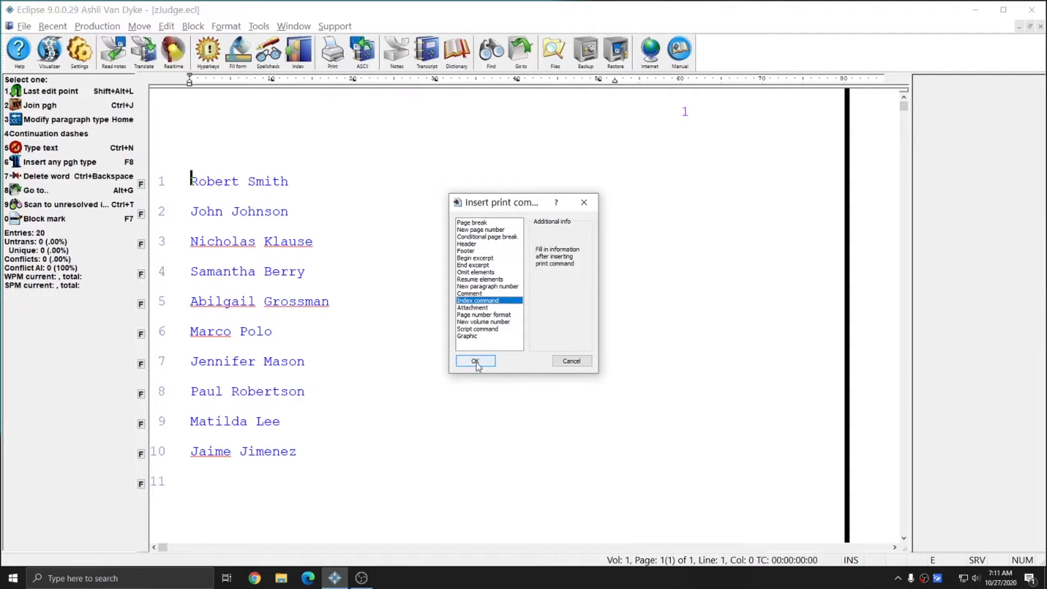
{"action": "left_click", "coordinate": [476, 361]}
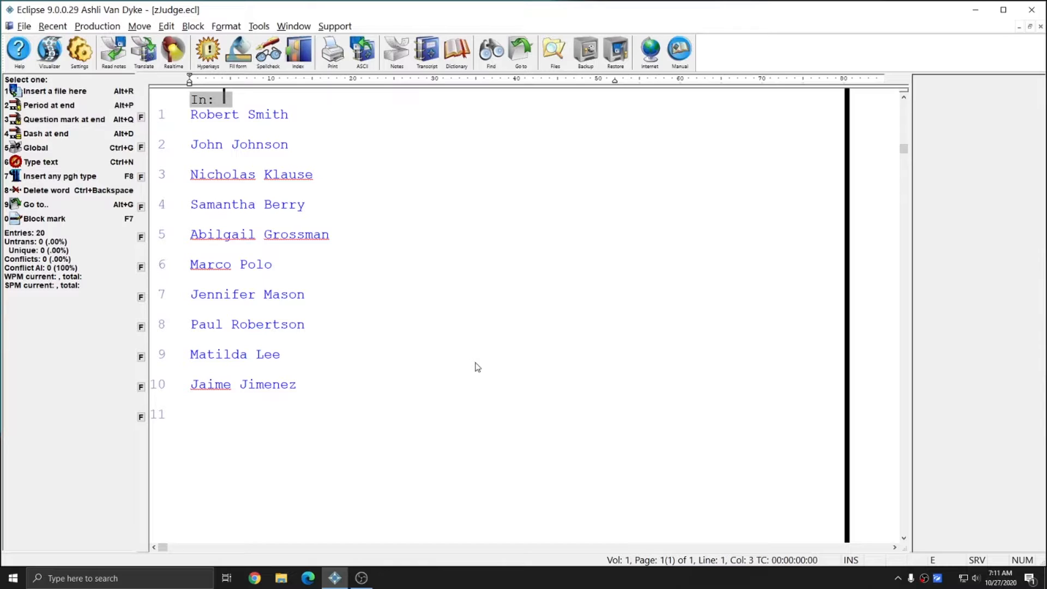
{"action": "type", "text": "SORT"}
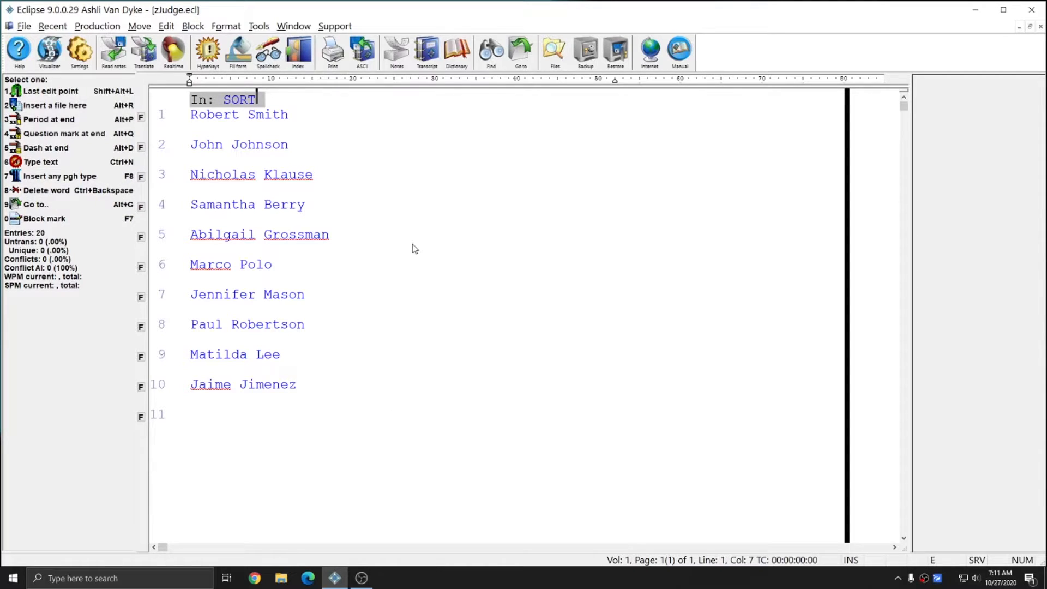
{"action": "key", "text": "ctrl+F4"}
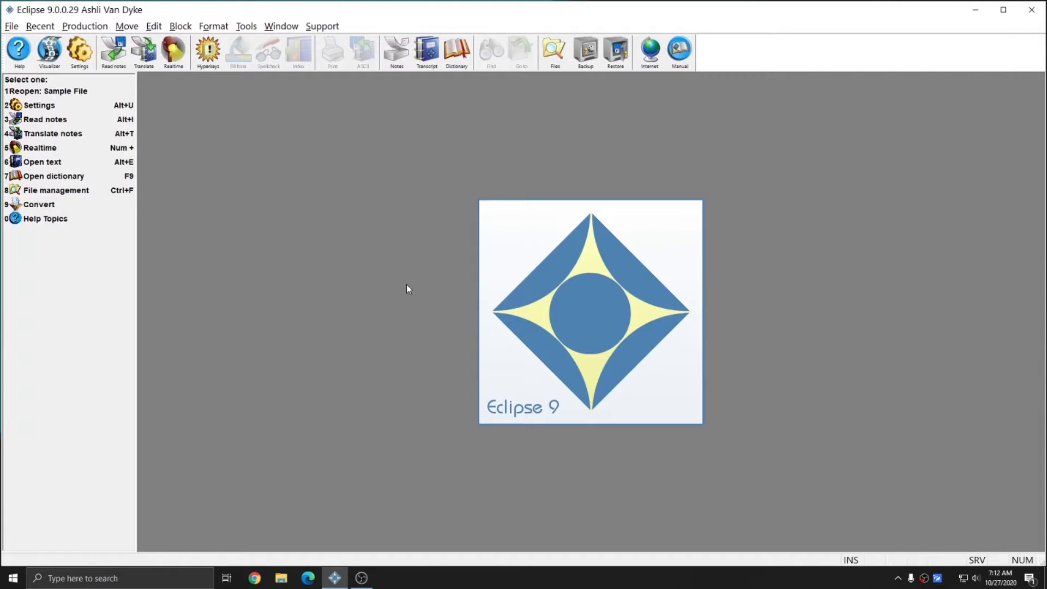
- Open Sample File and insert the Title block at its start
{"action": "key", "text": "alt+e"}
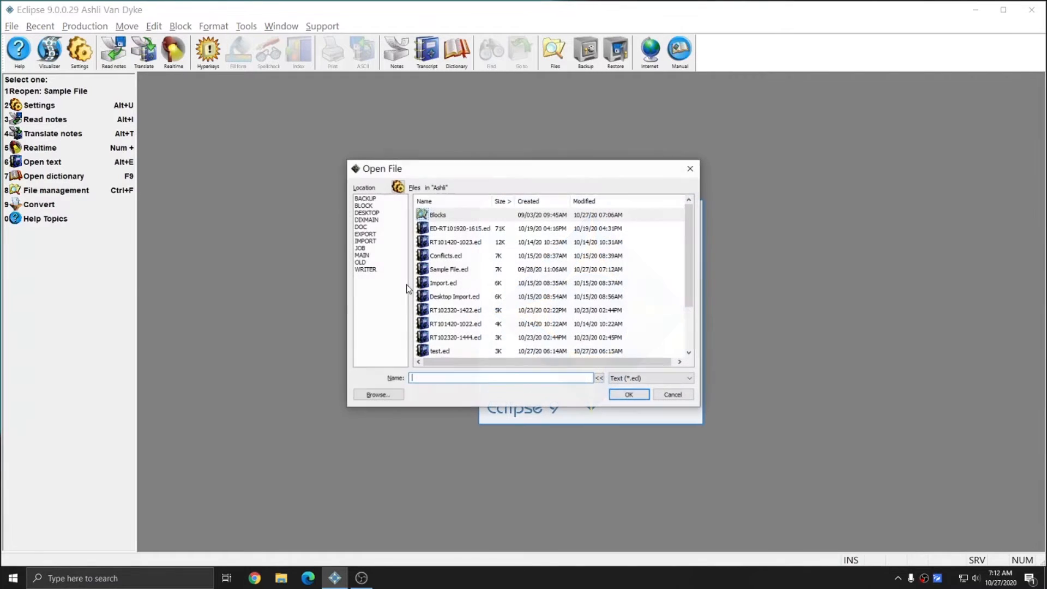
{"action": "double_click", "coordinate": [444, 270]}
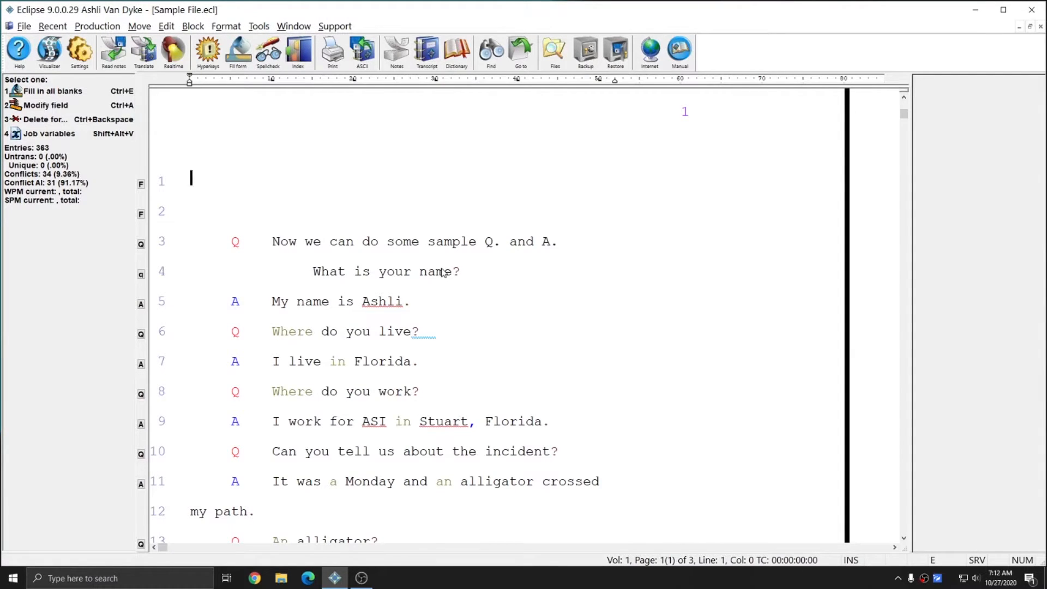
{"action": "key", "text": "alt+e"}
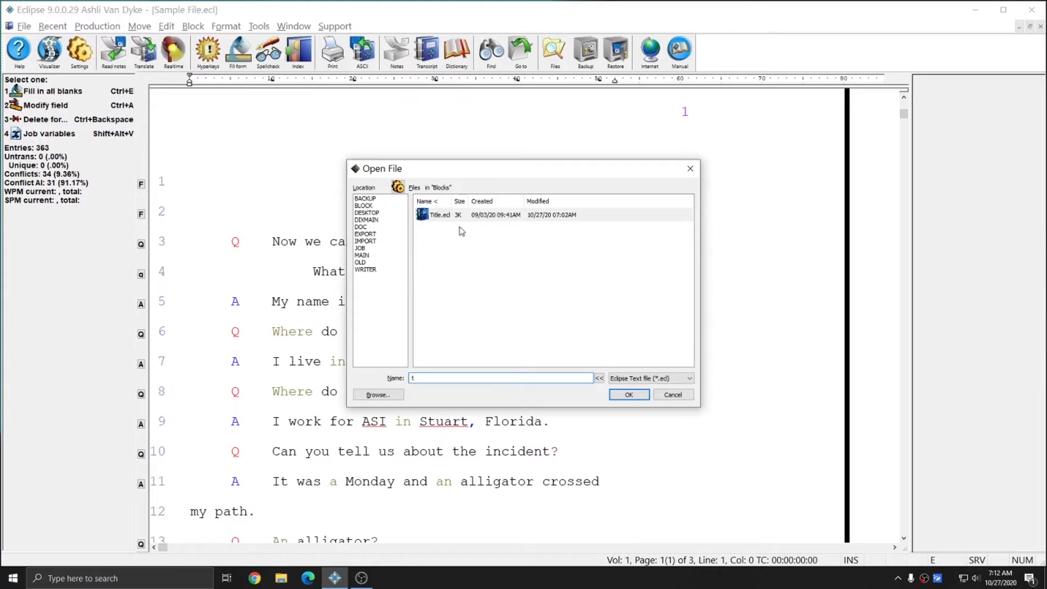
{"action": "double_click", "coordinate": [455, 218]}
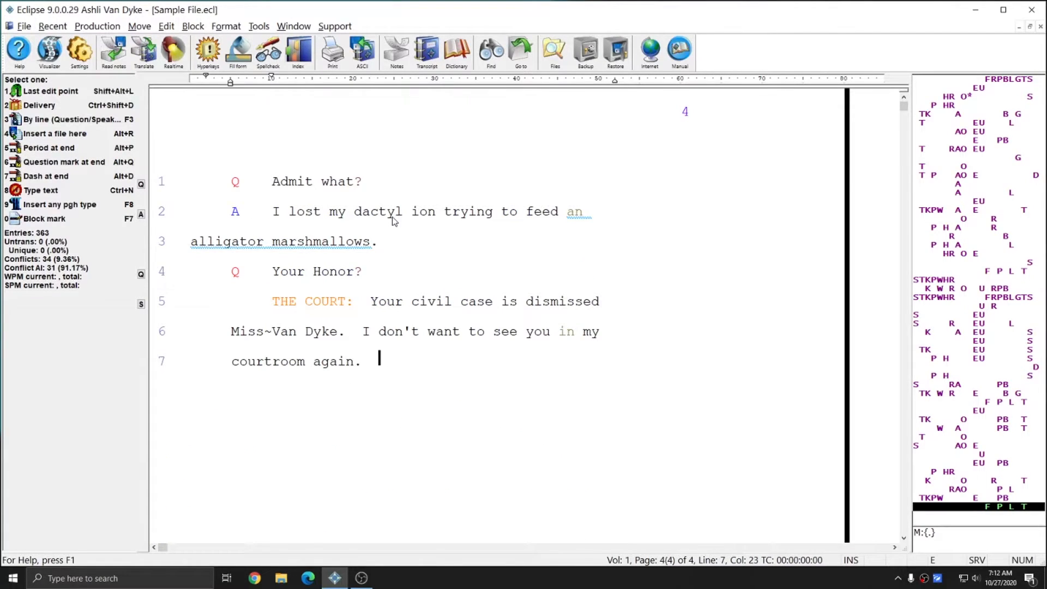
- Insert the certificate block at the end of the transcript
{"action": "key", "text": "alt+r"}
{"action": "type", "text": "fc"}
{"action": "key", "text": "BackSpace"}
{"action": "key", "text": "BackSpace"}
{"action": "type", "text": "c"}
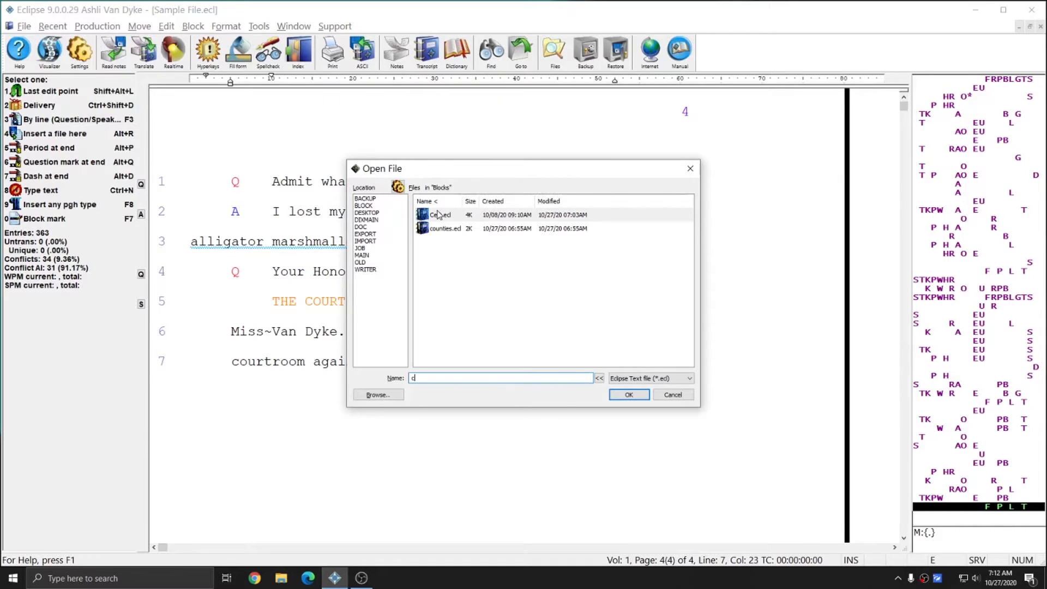
{"action": "double_click", "coordinate": [436, 214]}
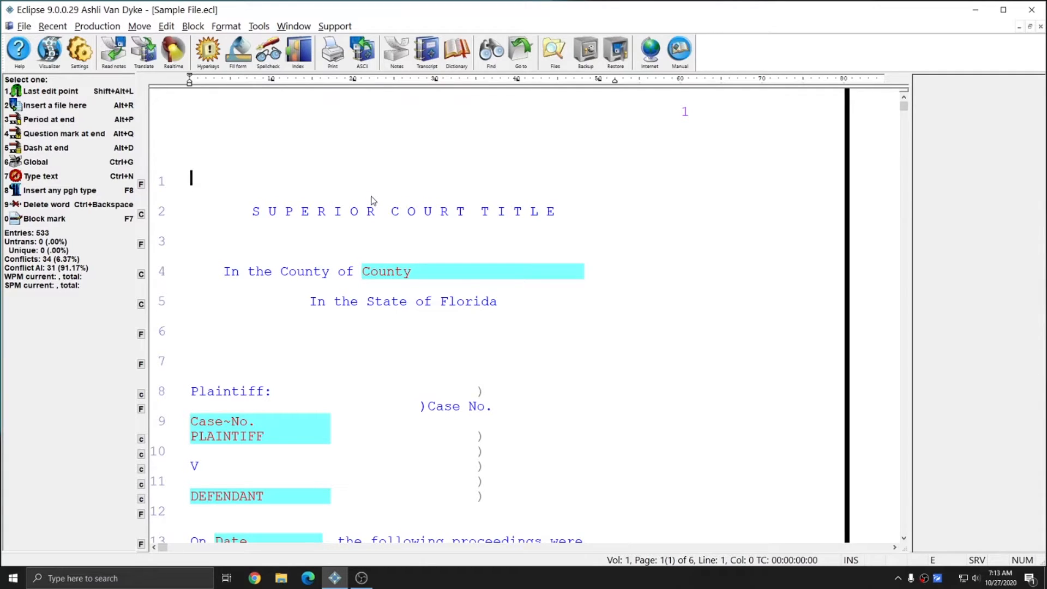
{"action": "key", "text": "Tab"}
{"action": "type", "text": "st"}
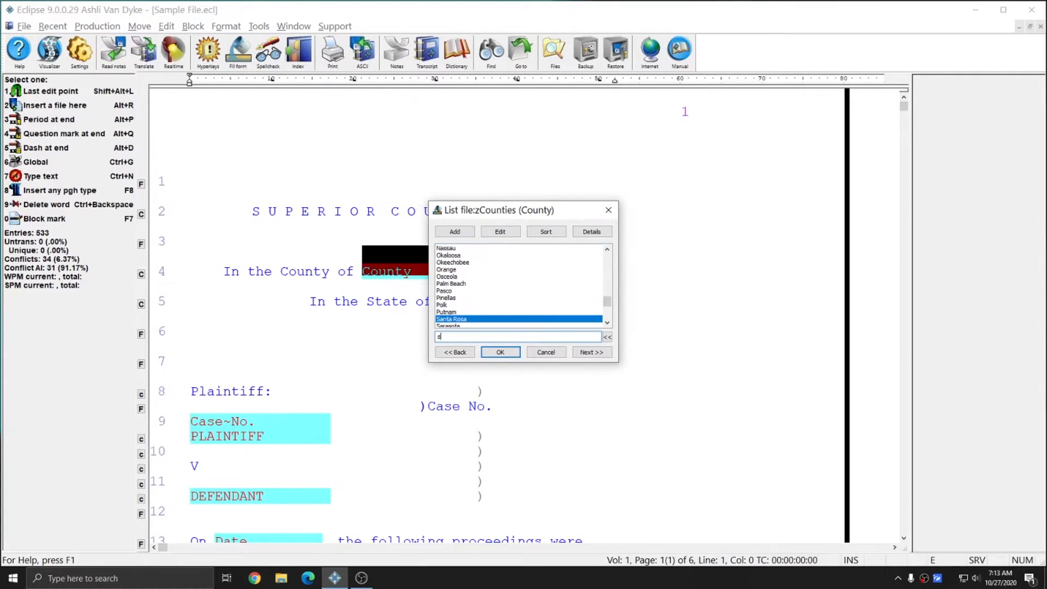
{"action": "key", "text": "Return"}
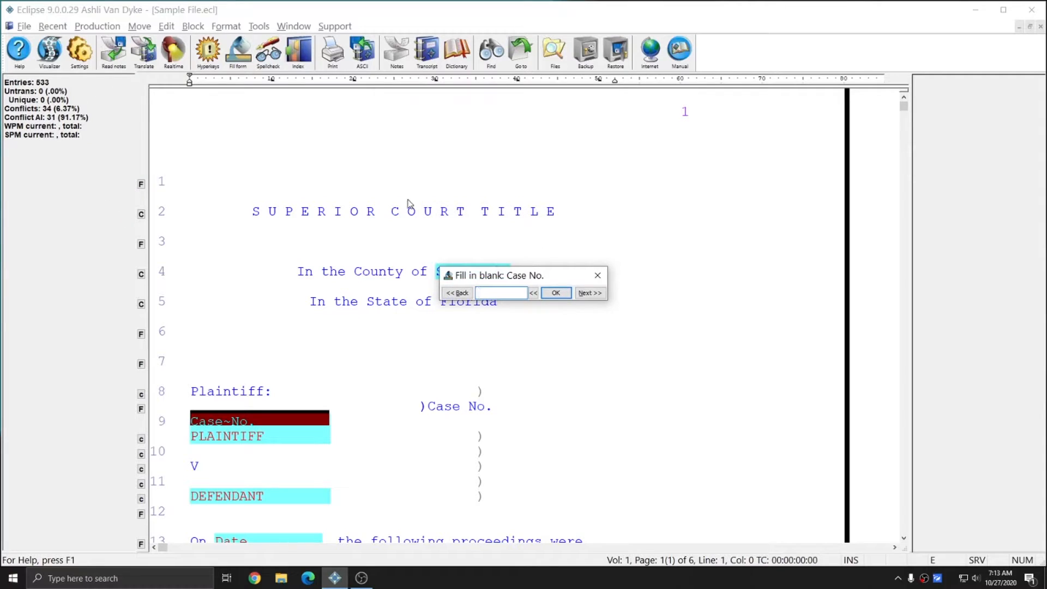
{"action": "key", "text": "Return"}
- Enter plaintiff State of Florida, the defendant's name and date 10/27/2020
{"action": "type", "text": "State of "}
{"action": "type", "text": "Florida"}
{"action": "key", "text": "Return"}
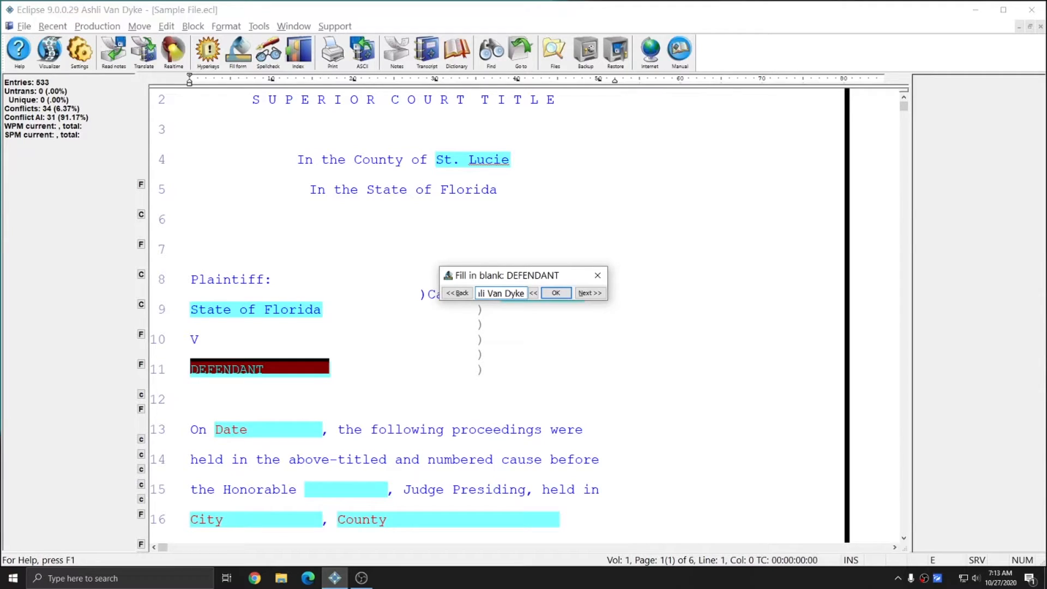
{"action": "key", "text": "Return"}
{"action": "type", "text": "10/27/2020"}
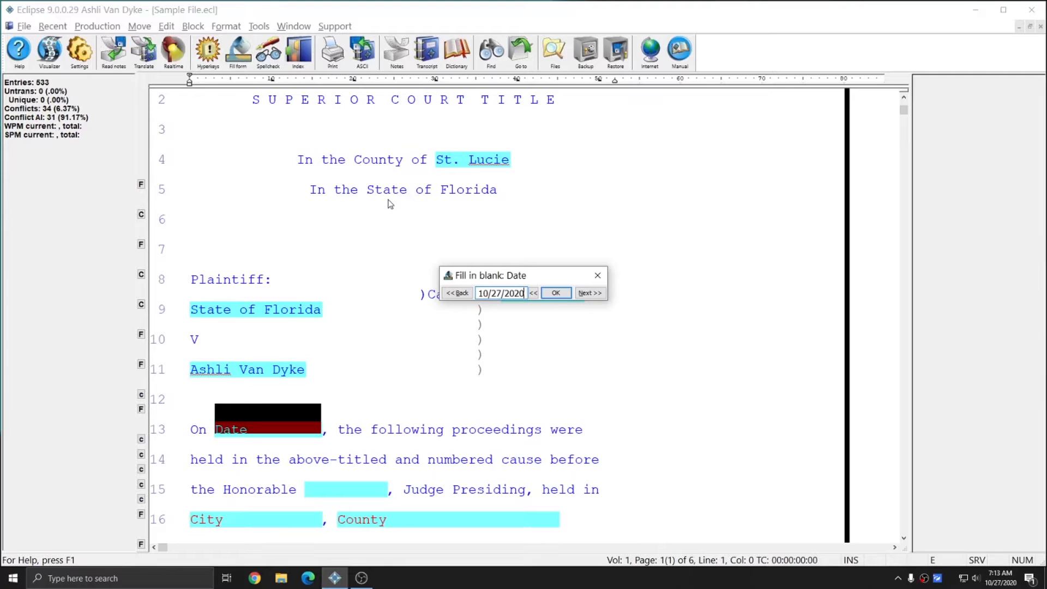
{"action": "key", "text": "Return"}
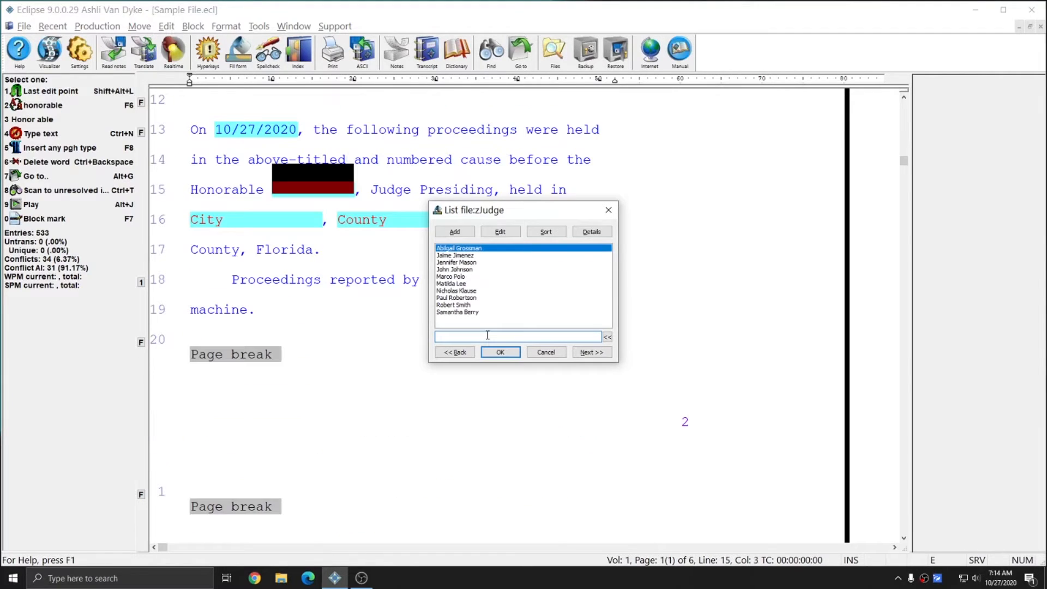
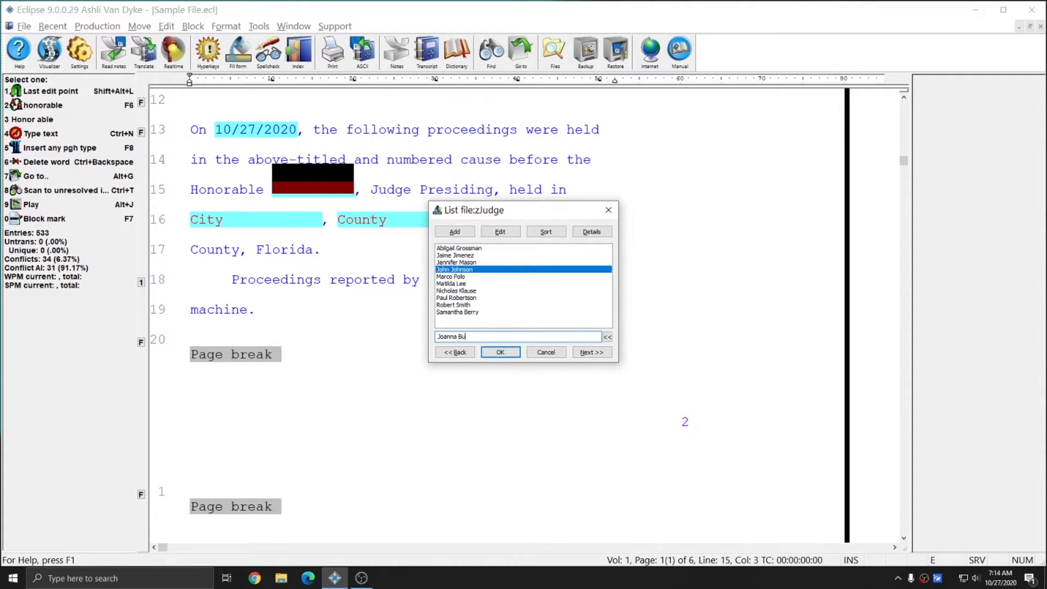
- Add the new judge to the zJudge list and place them in the Honorable blank
{"action": "left_click", "coordinate": [451, 232]}
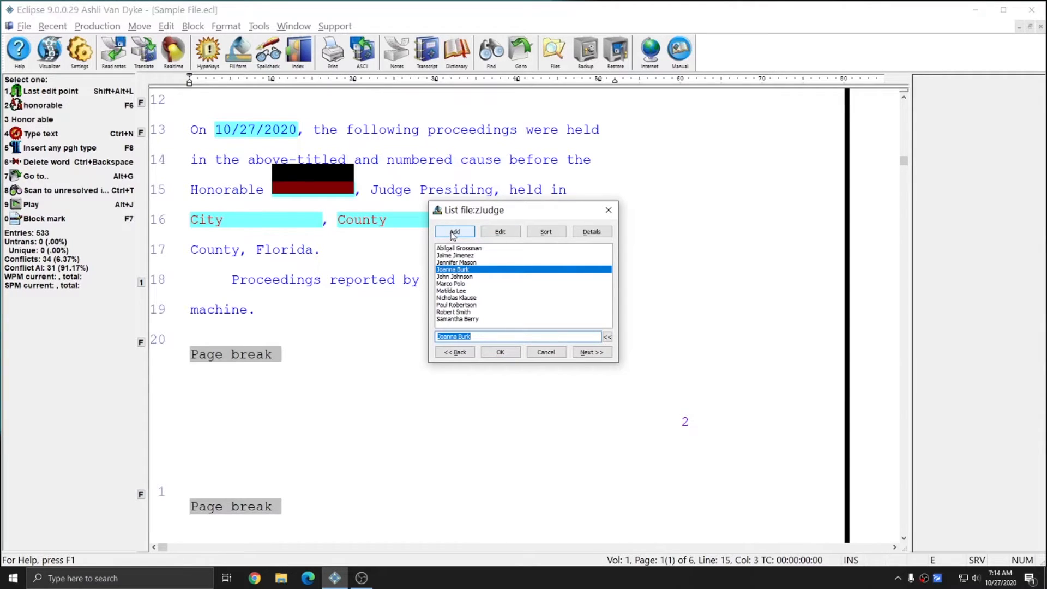
{"action": "left_click", "coordinate": [500, 352]}
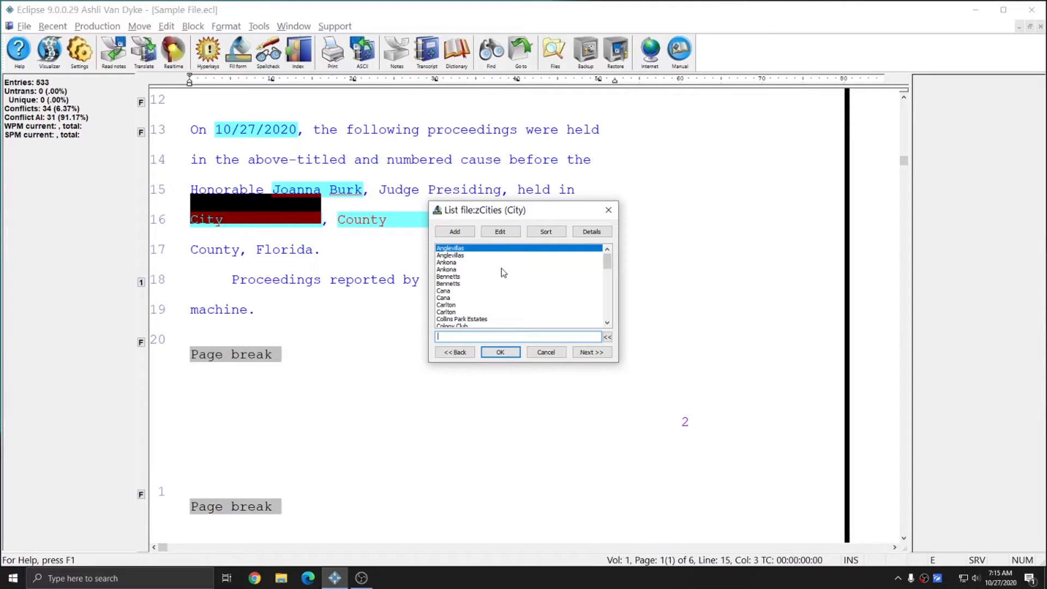
- Fill the City blank with Port Saint Lucie from the city list
{"action": "scroll", "coordinate": [528, 279], "scroll_direction": "down", "scroll_amount": 1}
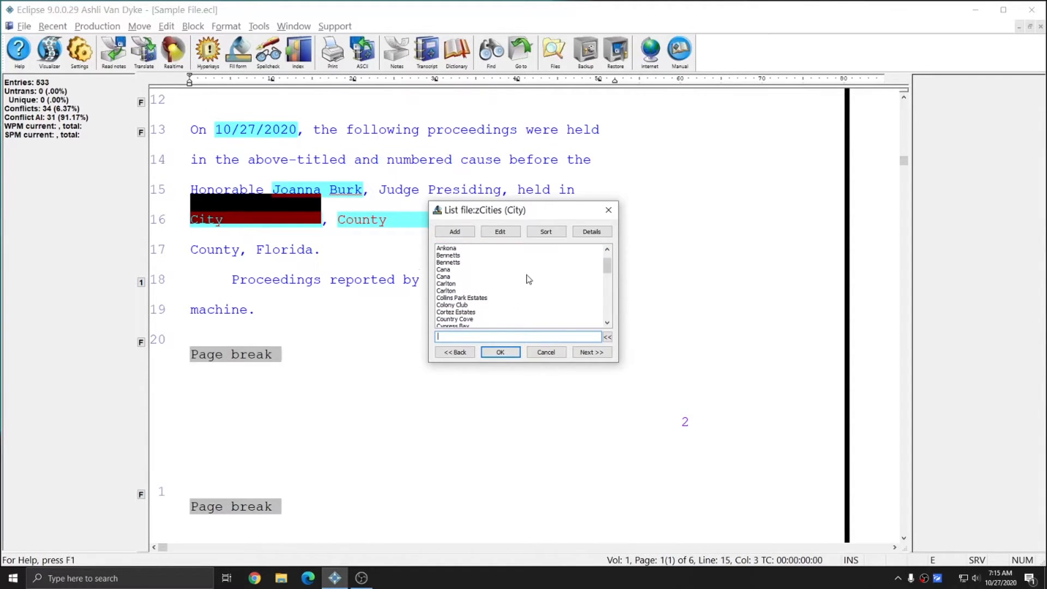
{"action": "scroll", "coordinate": [527, 279], "scroll_direction": "down", "scroll_amount": 8}
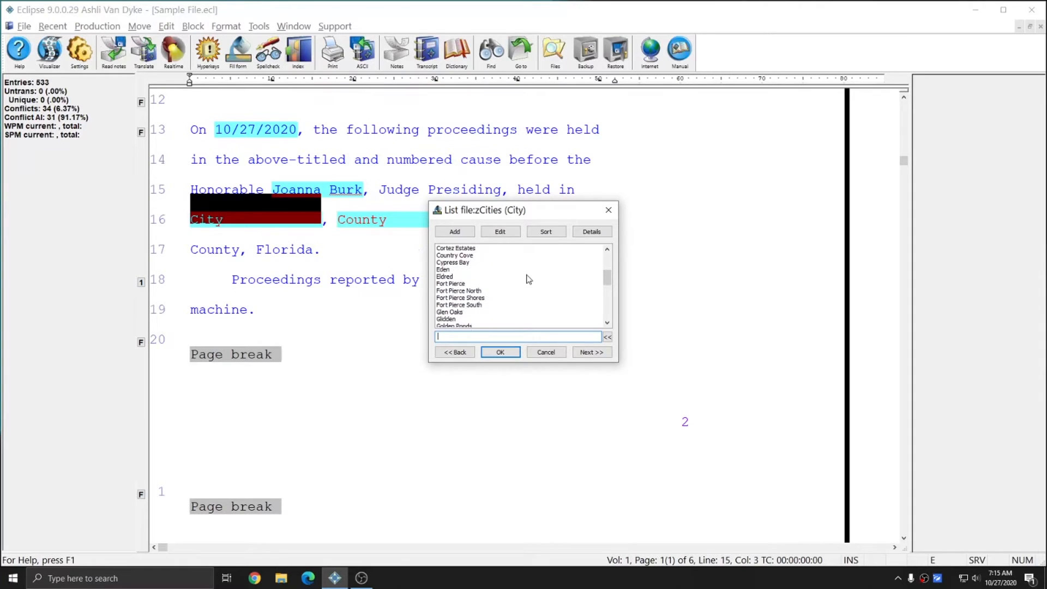
{"action": "scroll", "coordinate": [527, 279], "scroll_direction": "up", "scroll_amount": 9}
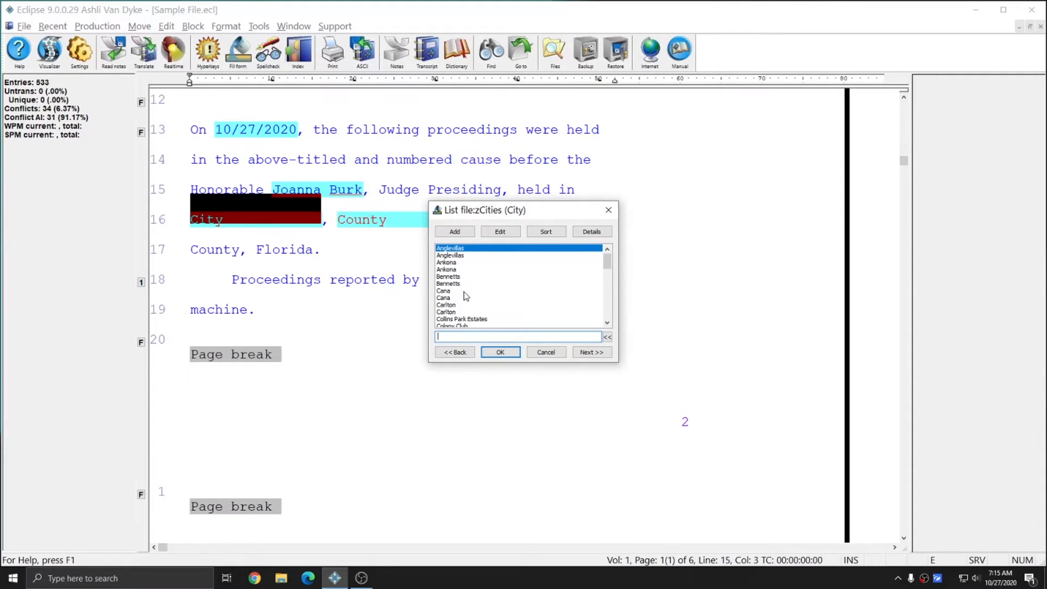
{"action": "scroll", "coordinate": [466, 296], "scroll_direction": "down", "scroll_amount": 1}
{"action": "scroll", "coordinate": [465, 295], "scroll_direction": "down", "scroll_amount": 1}
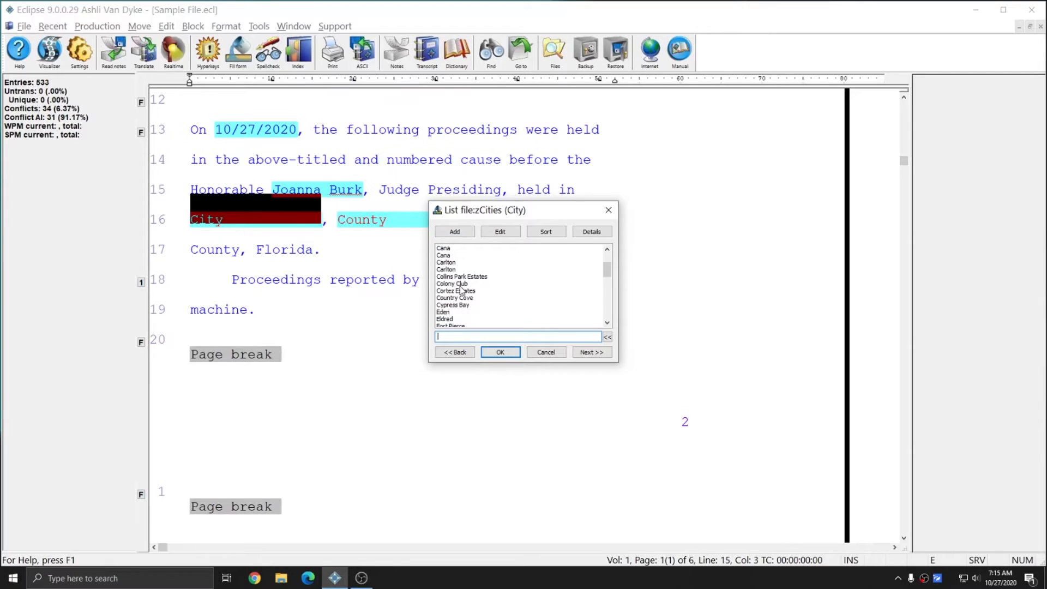
{"action": "type", "text": "po"}
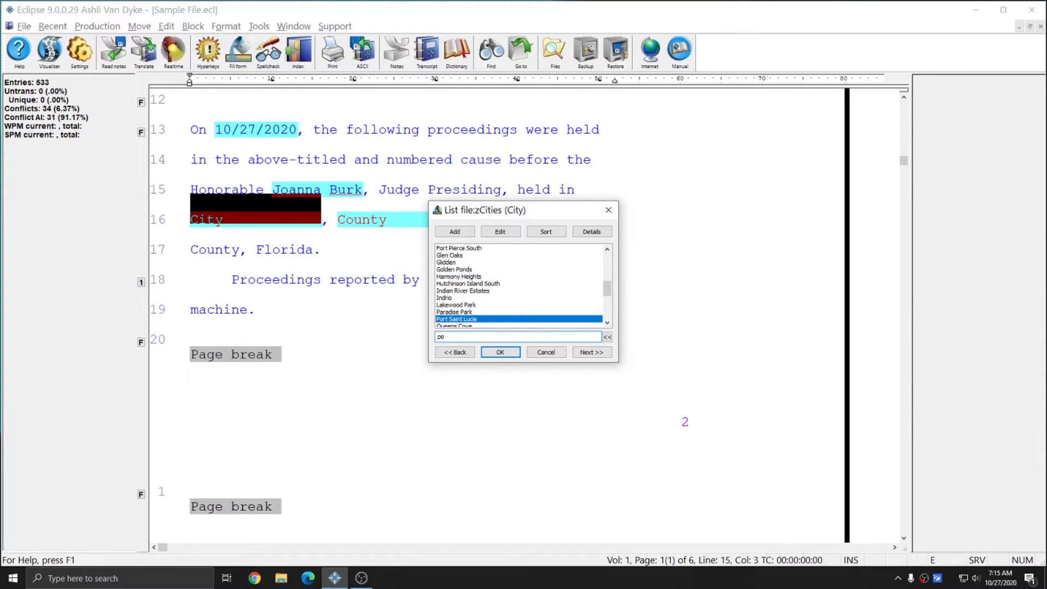
{"action": "left_click", "coordinate": [464, 319]}
{"action": "left_click", "coordinate": [506, 357]}
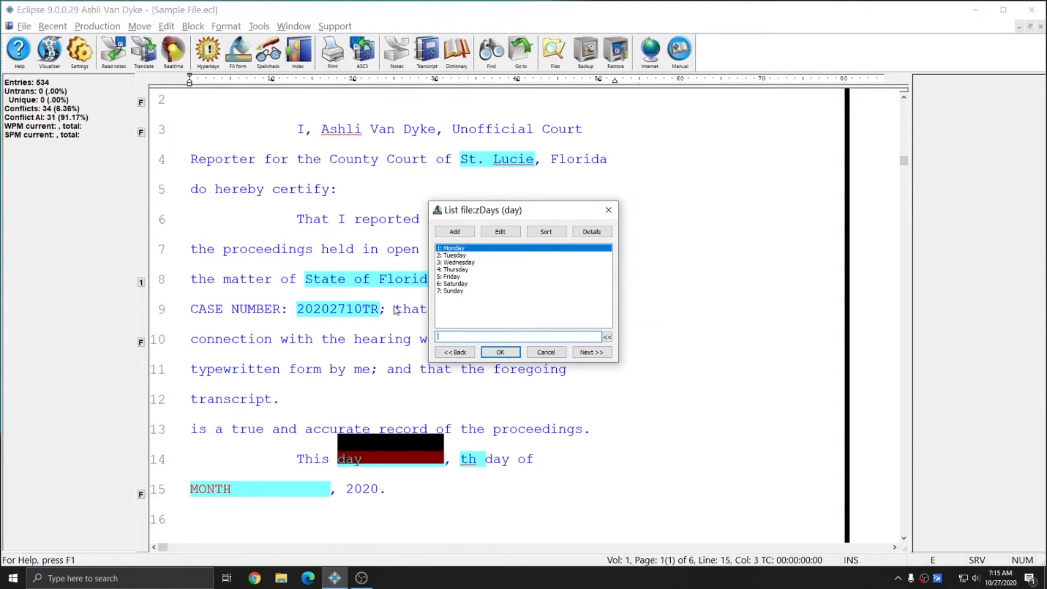
- Fill the certificate date with Monday, 27th and October
{"action": "type", "text": "1"}
{"action": "left_click", "coordinate": [500, 351]}
{"action": "type", "text": "27th"}
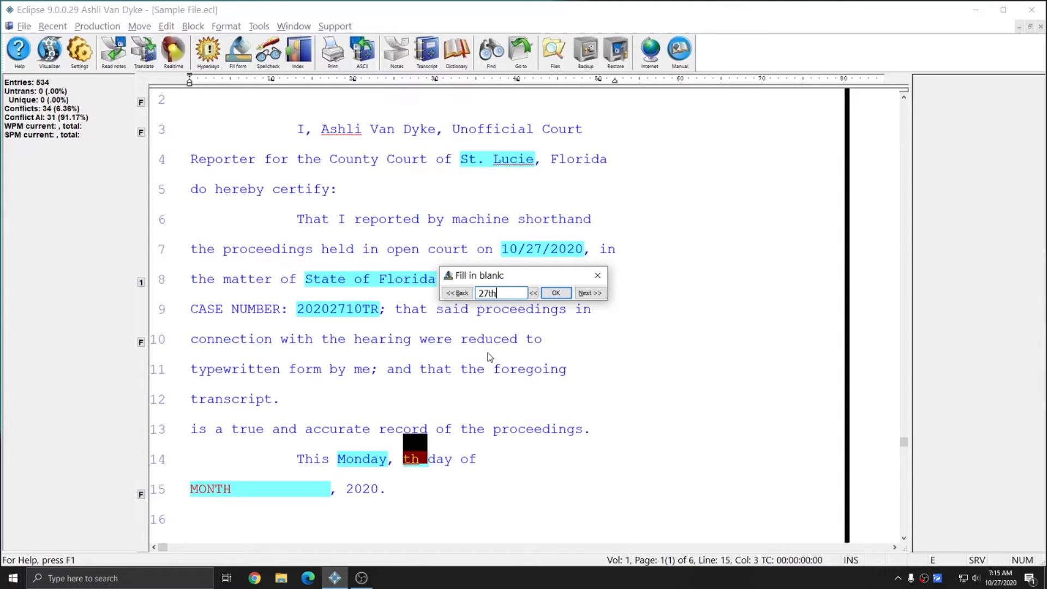
{"action": "key", "text": "Return"}
{"action": "type", "text": "10"}
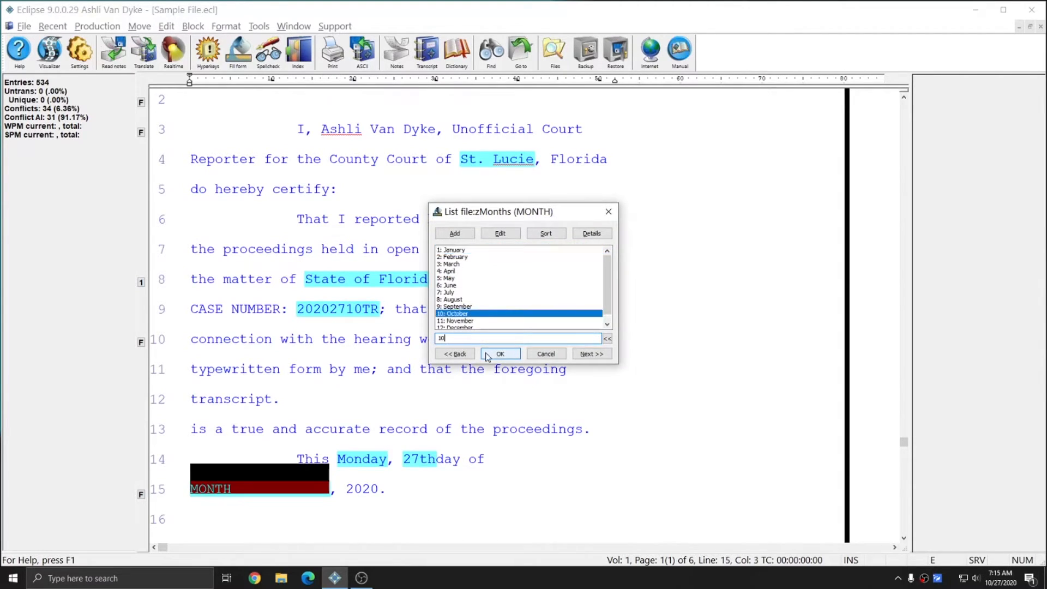
{"action": "left_click", "coordinate": [487, 354]}
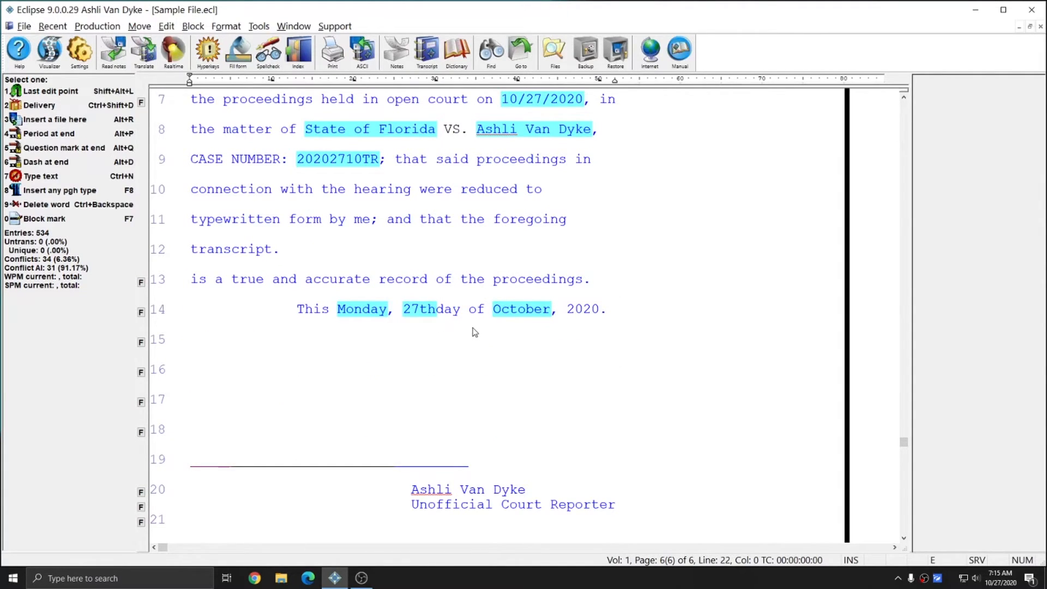
- Check the judge name on line 15, then open zJudge.ecl from the Blocks folder
{"action": "scroll", "coordinate": [476, 334], "scroll_direction": "up", "scroll_amount": 8}
{"action": "scroll", "coordinate": [477, 326], "scroll_direction": "up", "scroll_amount": 15}
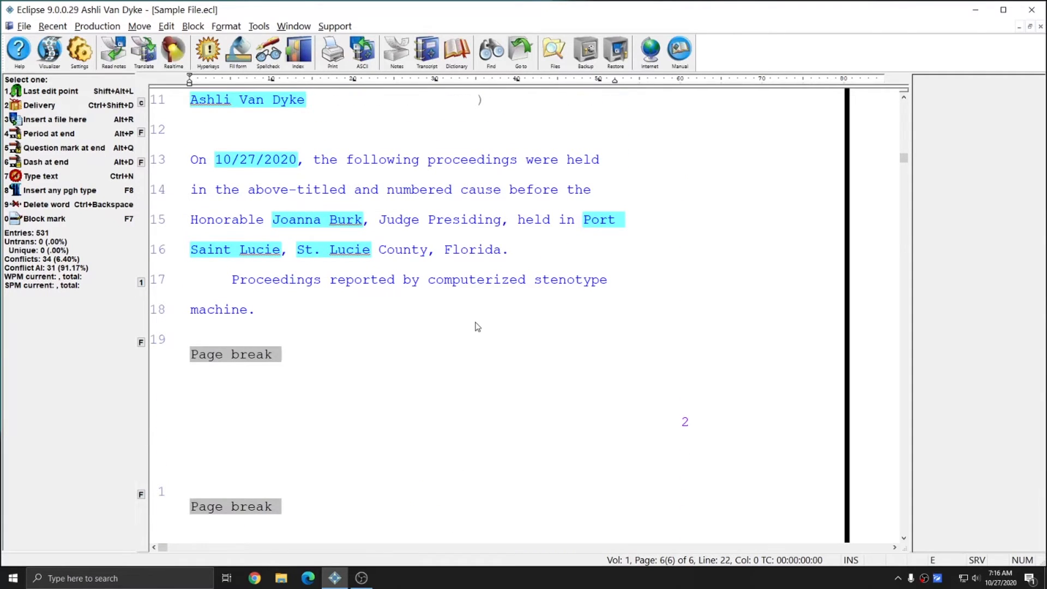
{"action": "left_click", "coordinate": [241, 219]}
{"action": "left_click_drag", "start_coordinate": [241, 220], "coordinate": [380, 220]}
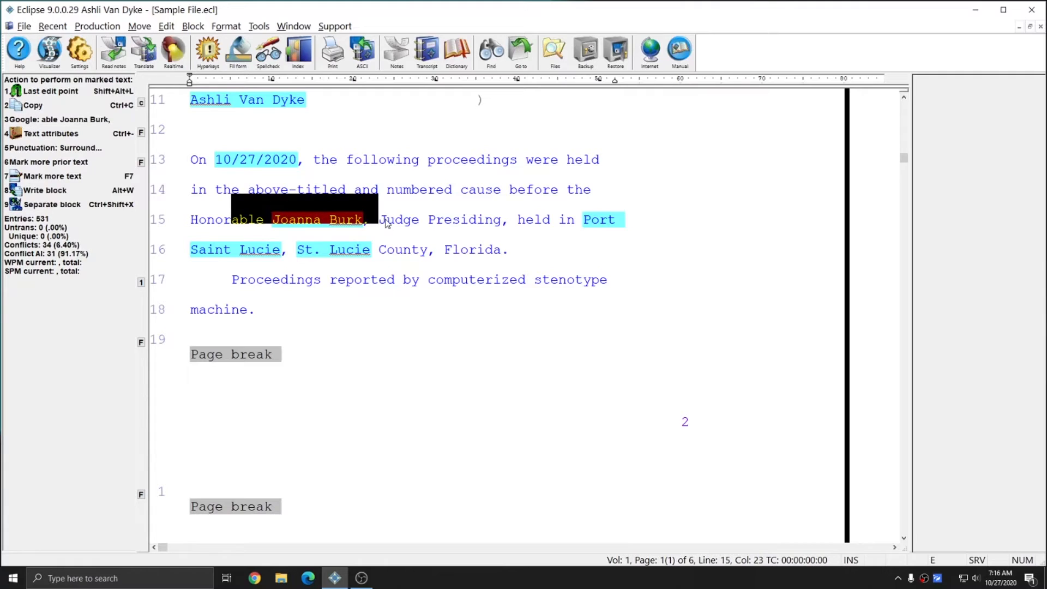
{"action": "key", "text": "Escape"}
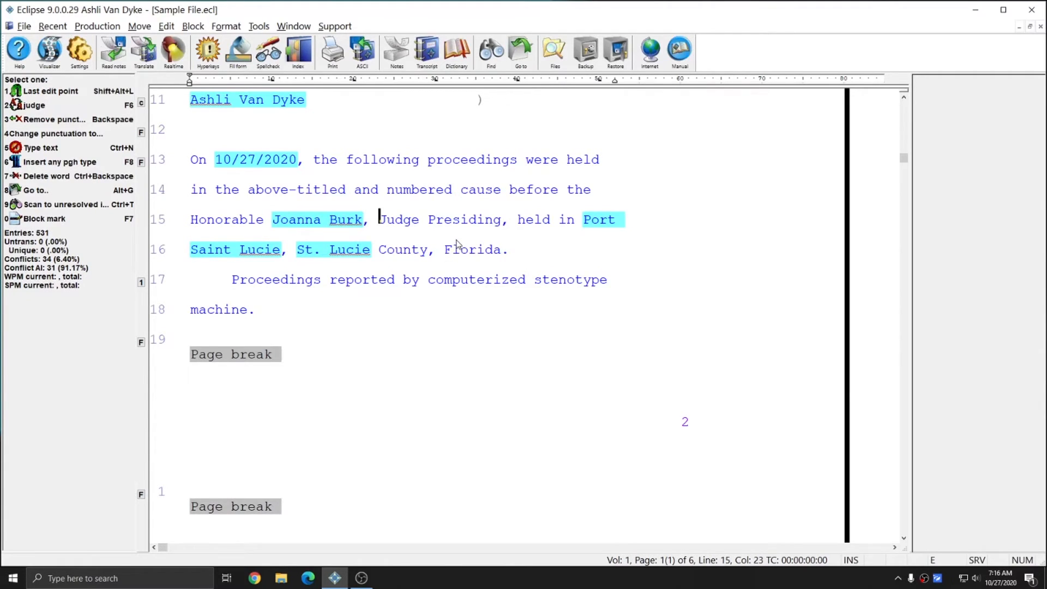
{"action": "key", "text": "ctrl+o"}
{"action": "type", "text": "z"}
{"action": "double_click", "coordinate": [442, 255]}
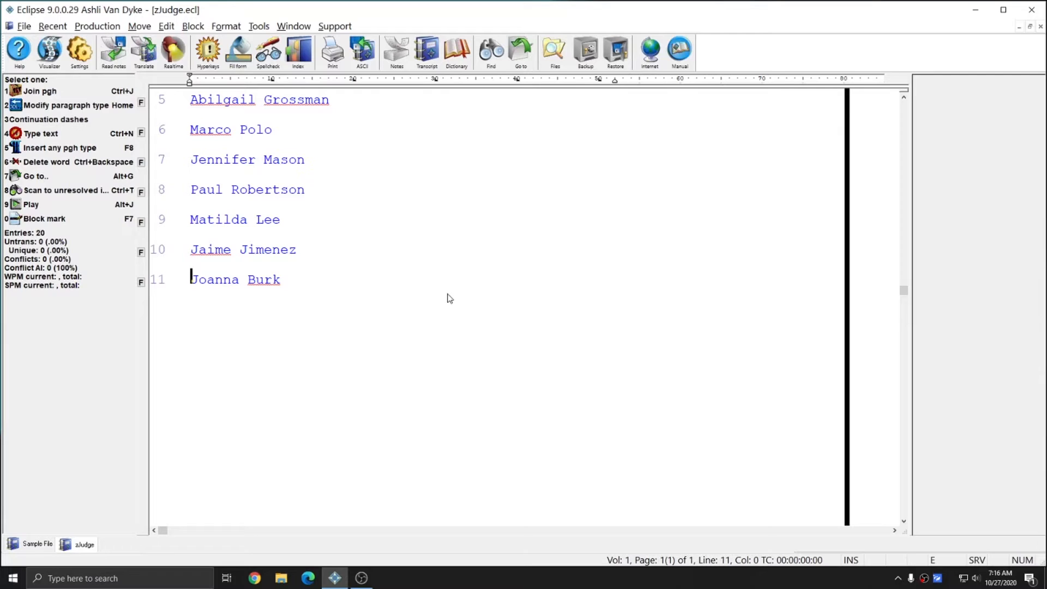
- Prefix the first five judge entries with each judge's surname followed by @
{"action": "scroll", "coordinate": [449, 299], "scroll_direction": "up", "scroll_amount": 2}
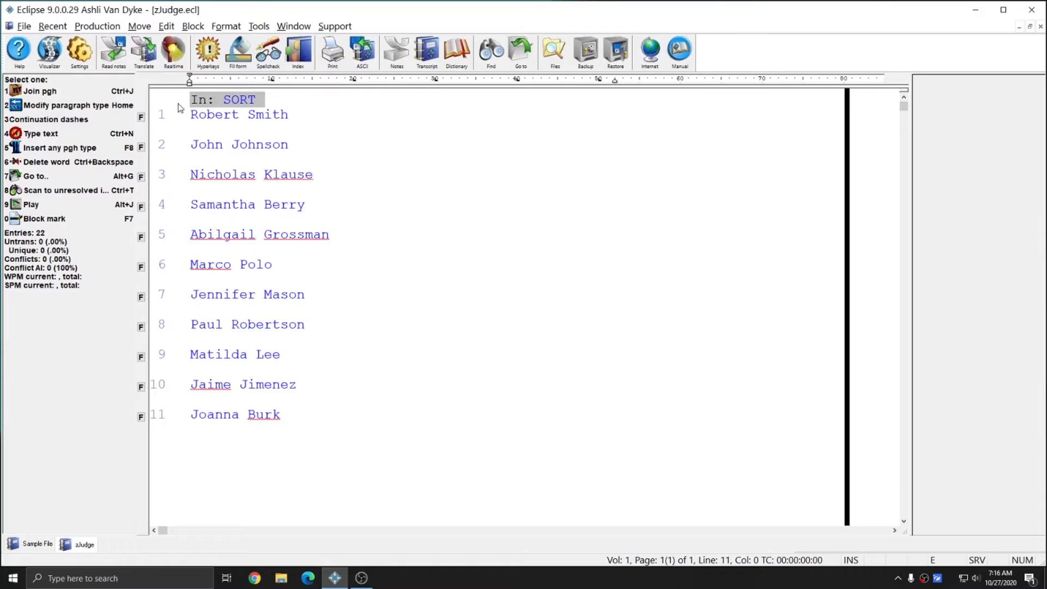
{"action": "left_click", "coordinate": [191, 116]}
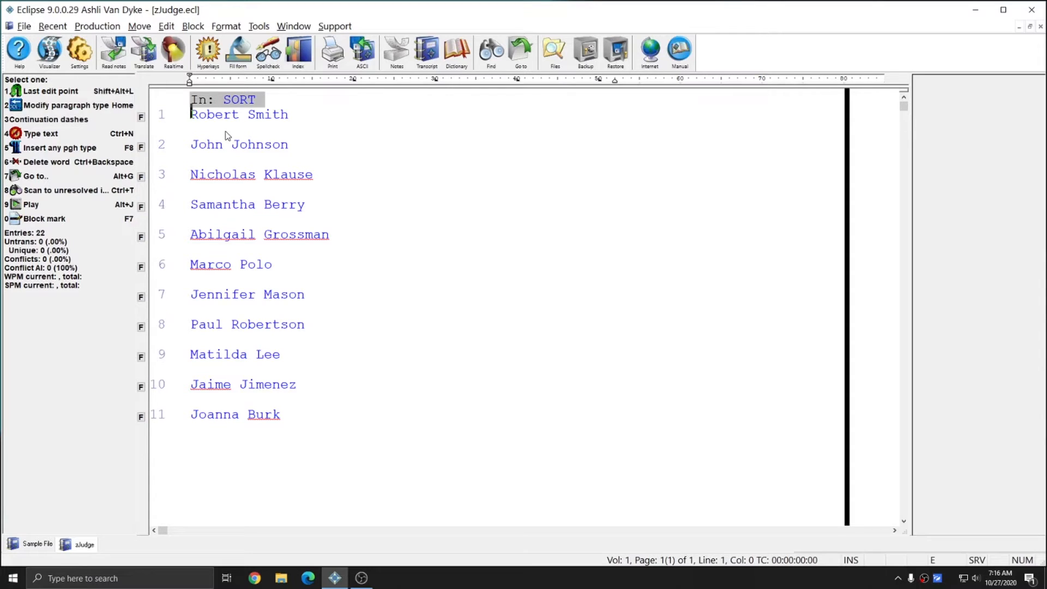
{"action": "type", "text": "Smith@"}
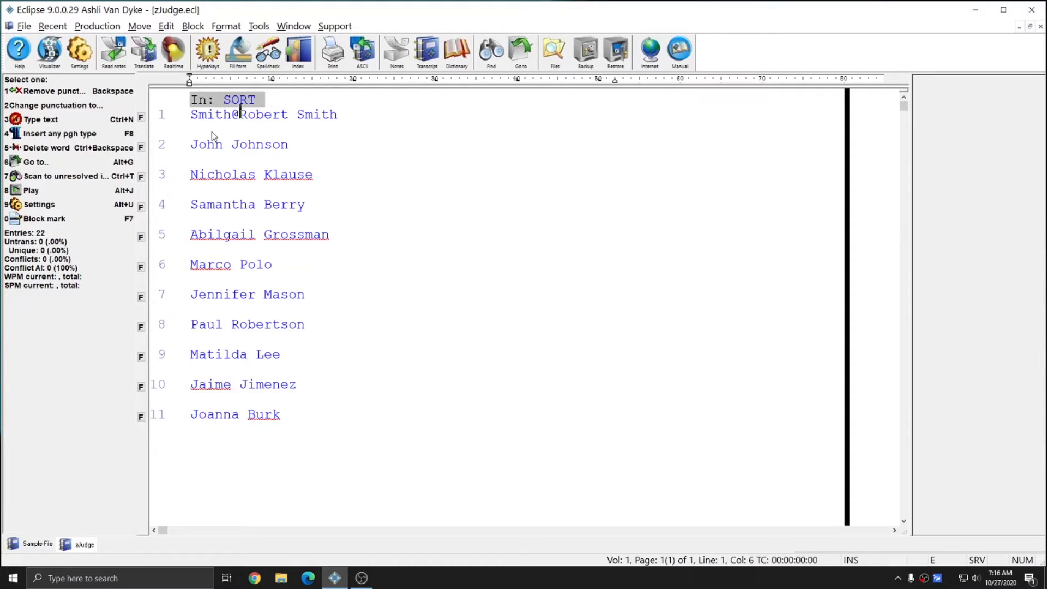
{"action": "key", "text": "ctrl+Down"}
{"action": "type", "text": "Johnson@"}
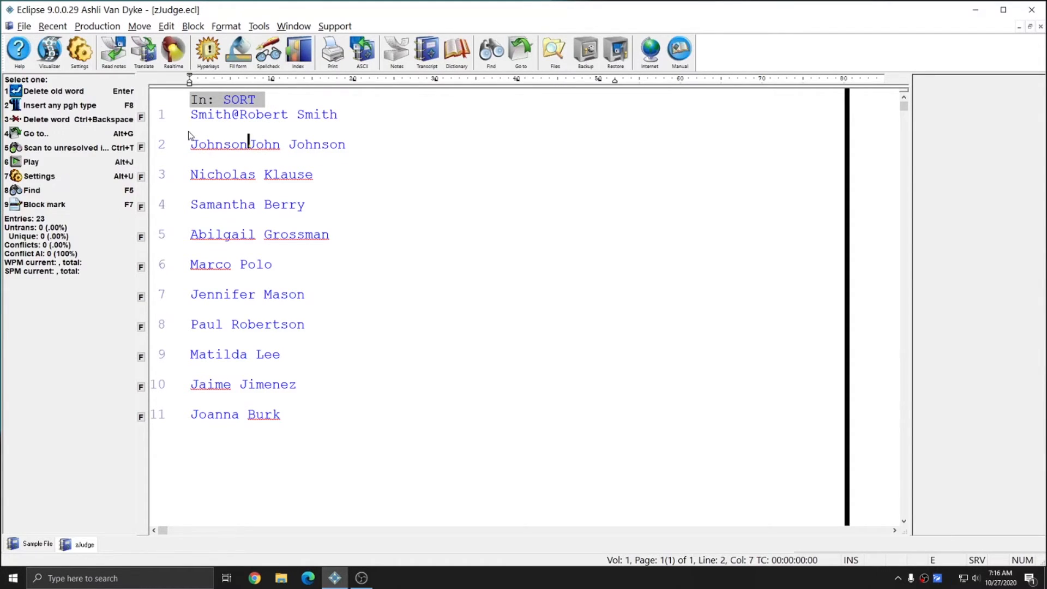
{"action": "key", "text": "ctrl+Down"}
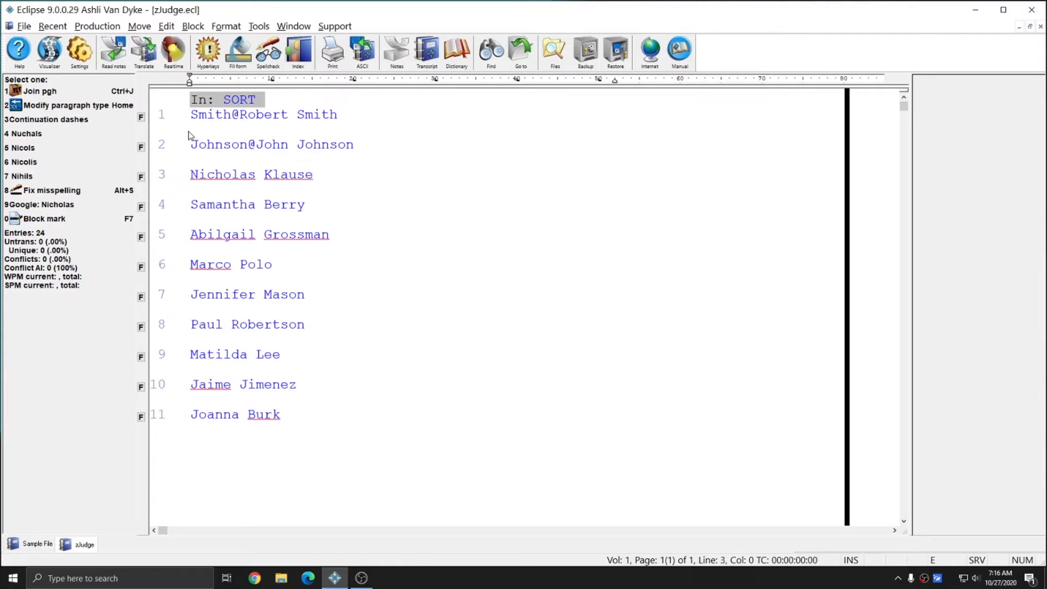
{"action": "type", "text": "Klause@"}
{"action": "key", "text": "ctrl+Down"}
{"action": "type", "text": "Berry@"}
- Prefix the remaining six entries, including the new judge, with surname and @, then return to Sample File
{"action": "key", "text": "ctrl+Down"}
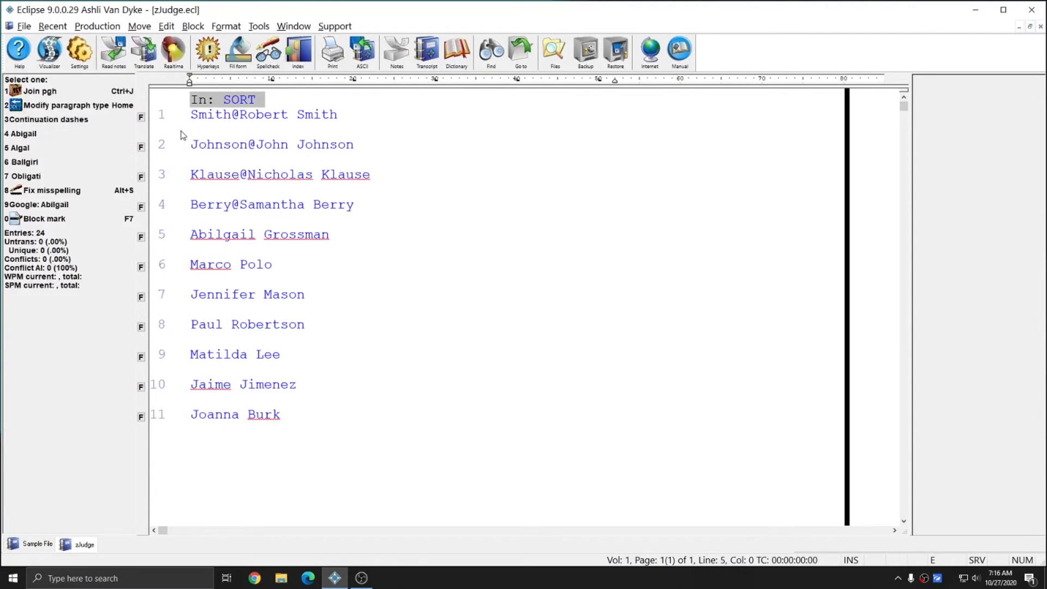
{"action": "type", "text": "Grossman@"}
{"action": "key", "text": "ctrl+Down"}
{"action": "type", "text": "Polo@"}
{"action": "key", "text": "ctrl+Down"}
{"action": "type", "text": "Mason@"}
{"action": "key", "text": "ctrl+Down"}
{"action": "type", "text": "Robertson@"}
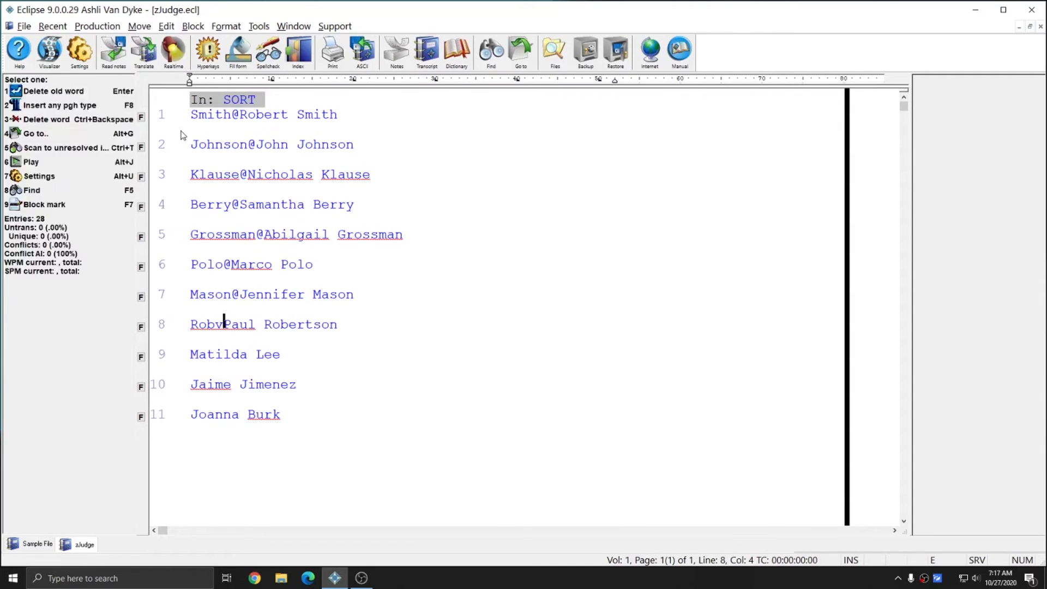
{"action": "key", "text": "ctrl+Down"}
{"action": "type", "text": "Lee@"}
{"action": "key", "text": "ctrl+Down"}
{"action": "type", "text": "Jimenez@"}
{"action": "key", "text": "ctrl+Down"}
{"action": "type", "text": "Burk@"}
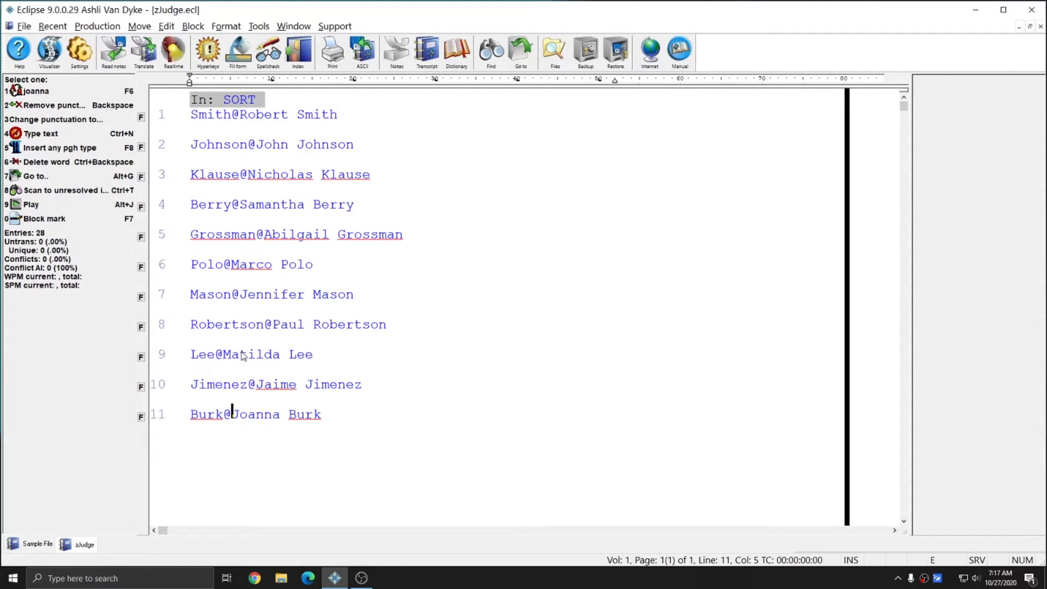
{"action": "key", "text": "ctrl+Tab"}
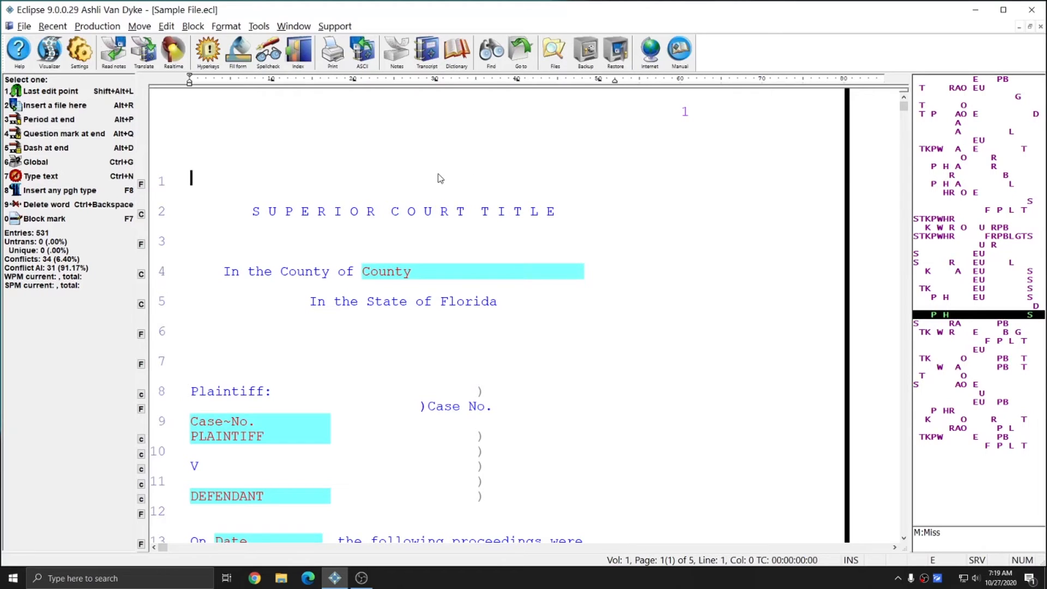
{"action": "key", "text": "Tab"}
{"action": "type", "text": "s"}
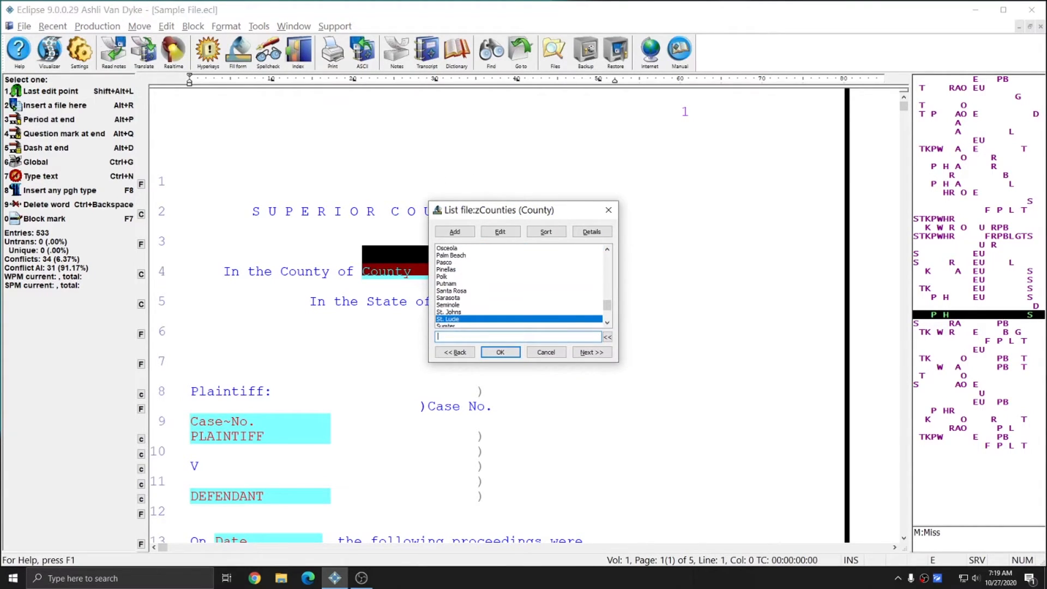
{"action": "key", "text": "Return"}
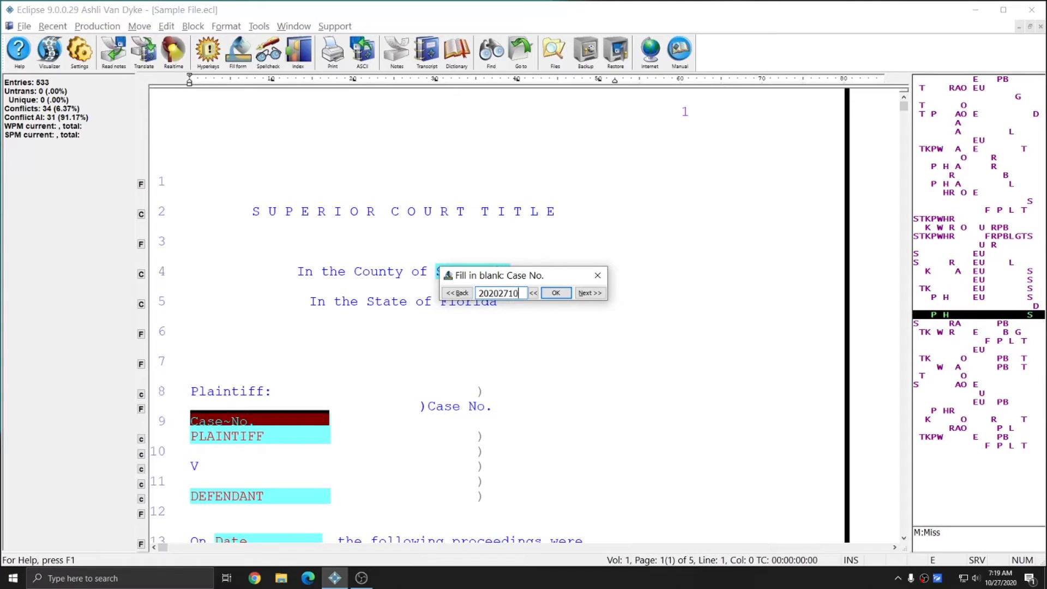
{"action": "key", "text": "Return"}
- Enter plaintiff State of Florida, the defendant's name and proceedings date 10/10/27
{"action": "type", "text": "State of Florida"}
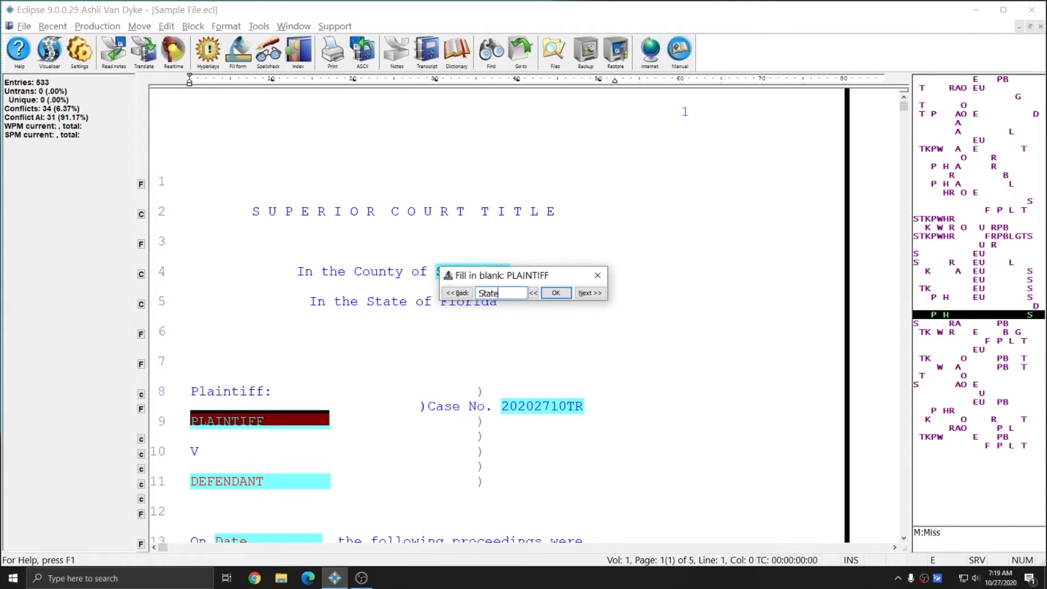
{"action": "key", "text": "Return"}
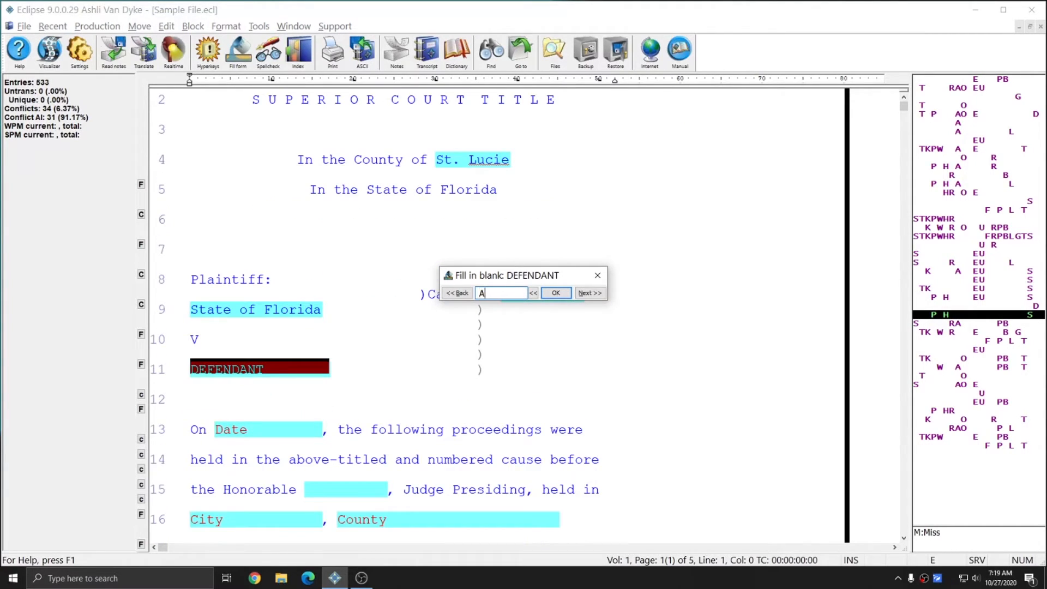
{"action": "key", "text": "Return"}
{"action": "type", "text": "10"}
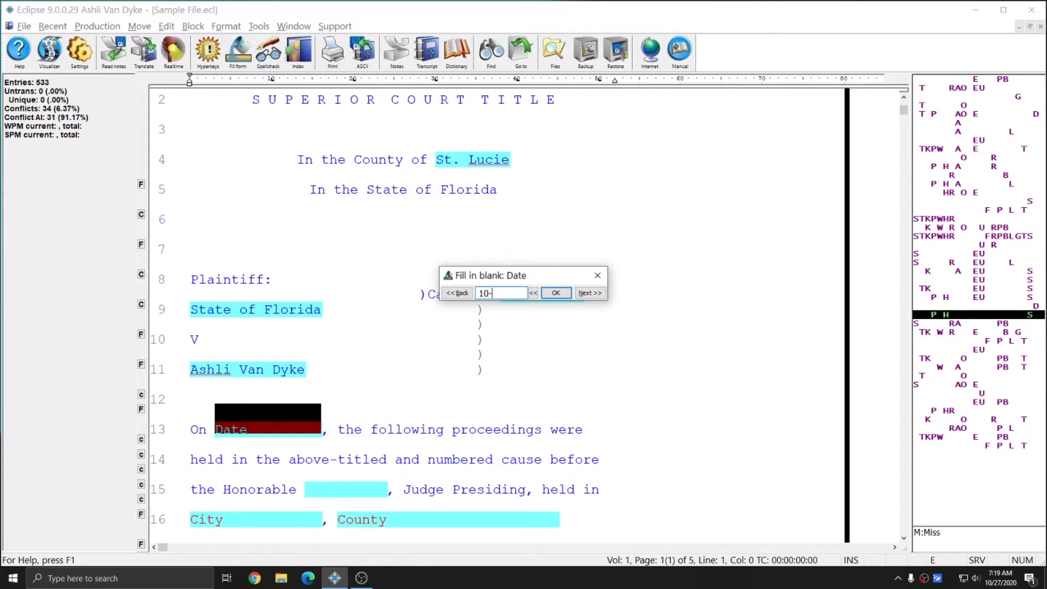
{"action": "type", "text": "/10/27"}
{"action": "key", "text": "Return"}
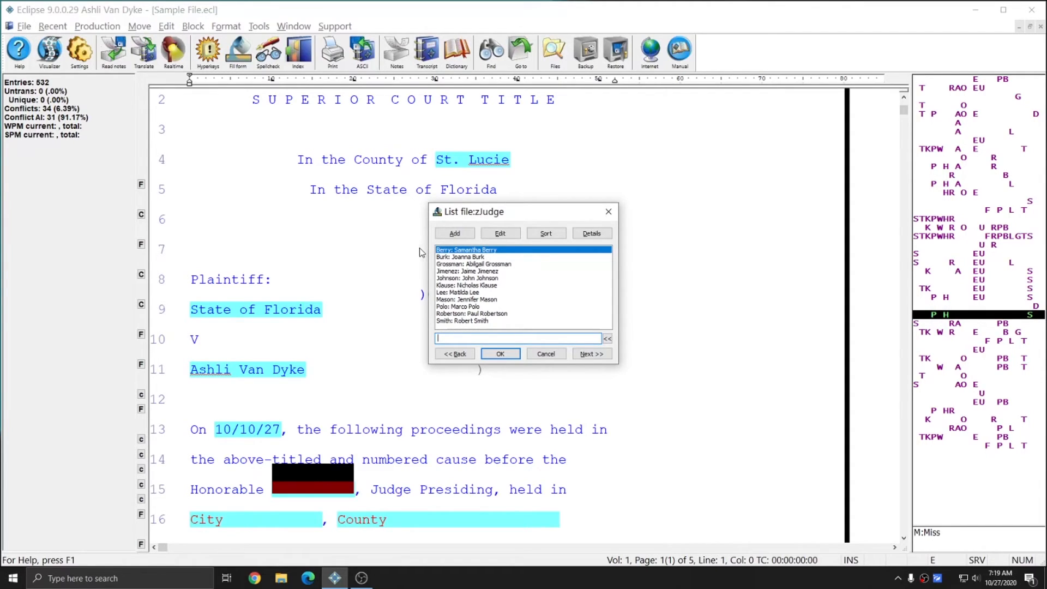
- Choose the judge by surname, city Port Saint Lucie, and certificate date Monday, 27th, October
{"action": "type", "text": "pol"}
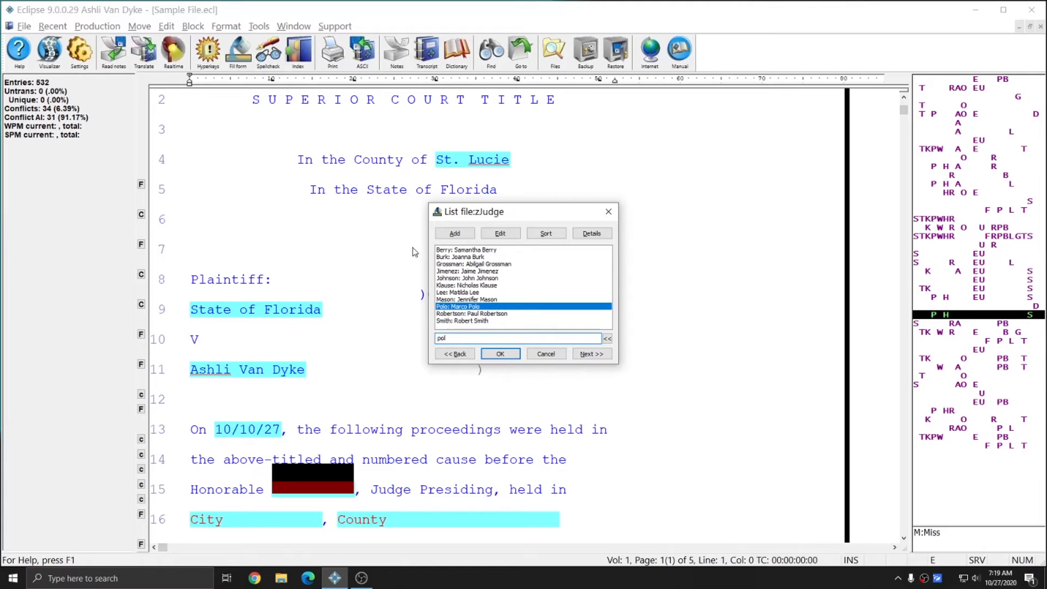
{"action": "key", "text": "BackSpace"}
{"action": "key", "text": "BackSpace"}
{"action": "key", "text": "BackSpace"}
{"action": "key", "text": "Return"}
{"action": "type", "text": "po"}
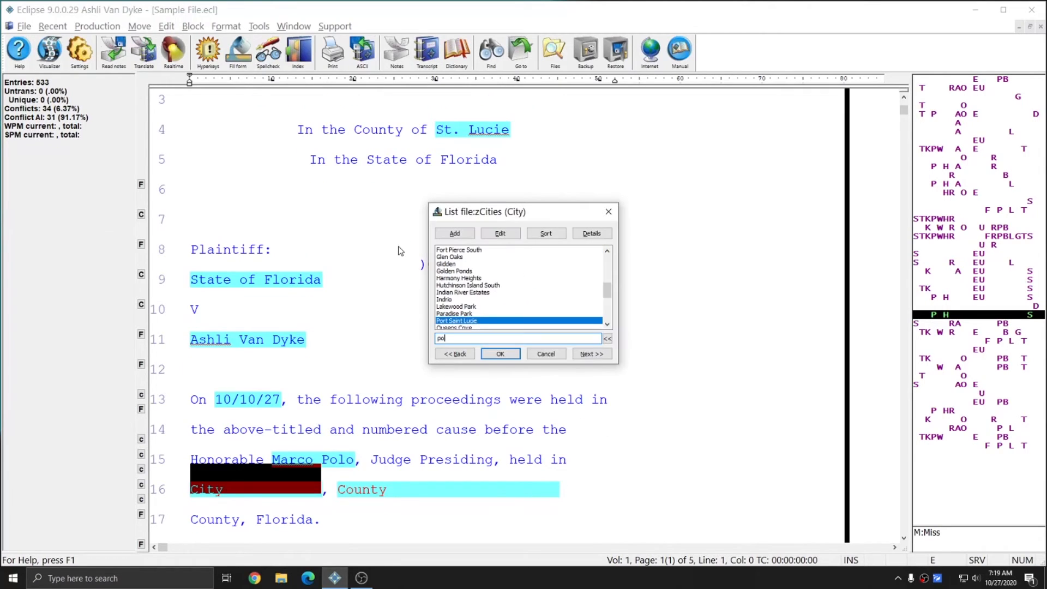
{"action": "key", "text": "Return"}
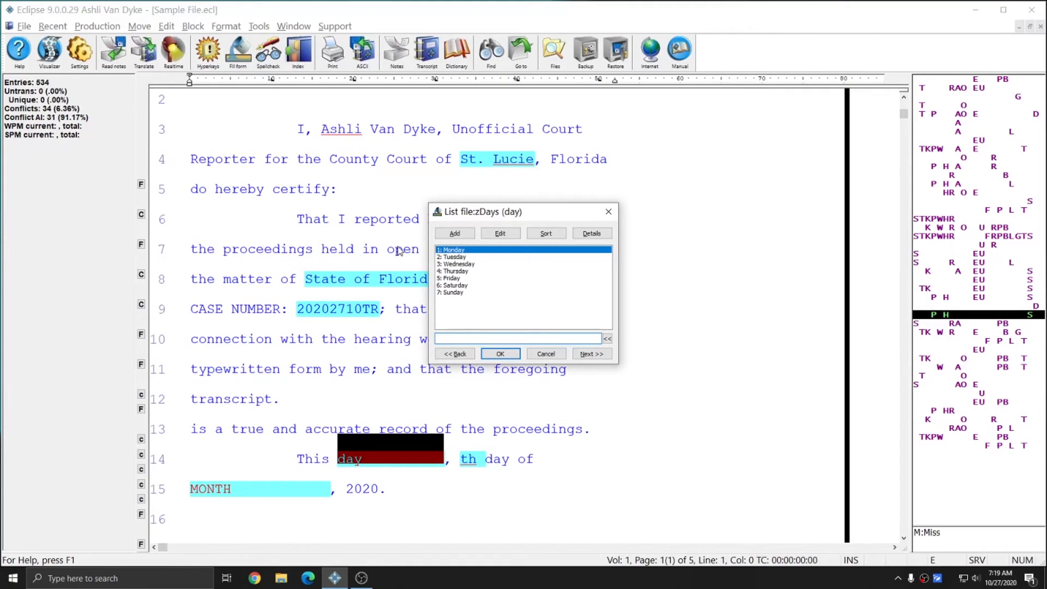
{"action": "key", "text": "Return"}
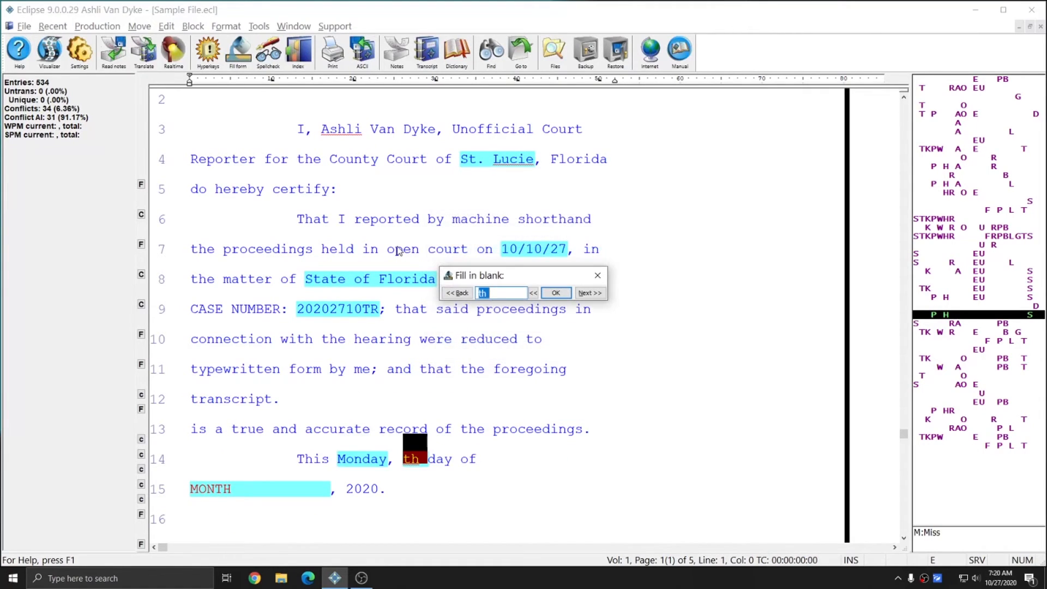
{"action": "type", "text": "27th"}
{"action": "key", "text": "Return"}
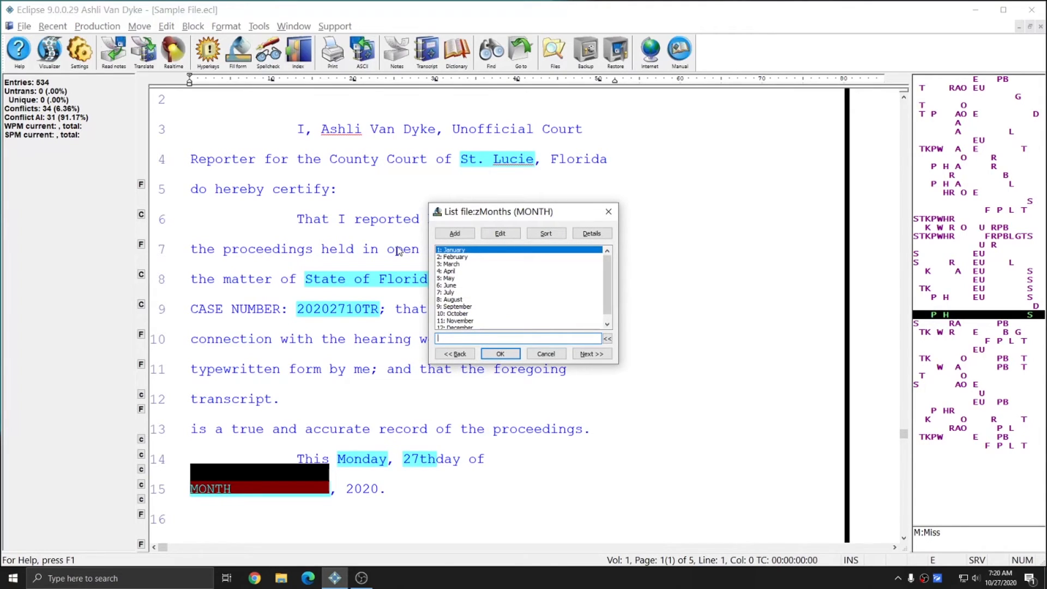
{"action": "type", "text": "10"}
{"action": "key", "text": "Return"}
{"action": "scroll", "coordinate": [428, 238], "scroll_direction": "up", "scroll_amount": 4}
{"action": "scroll", "coordinate": [427, 238], "scroll_direction": "up", "scroll_amount": 8}
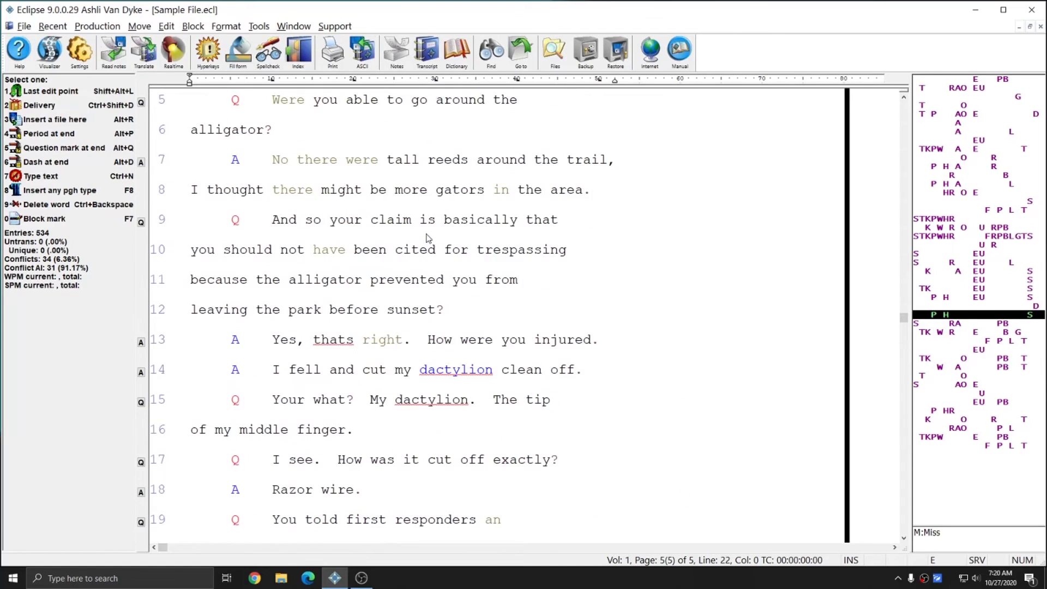
{"action": "scroll", "coordinate": [428, 237], "scroll_direction": "up", "scroll_amount": 8}
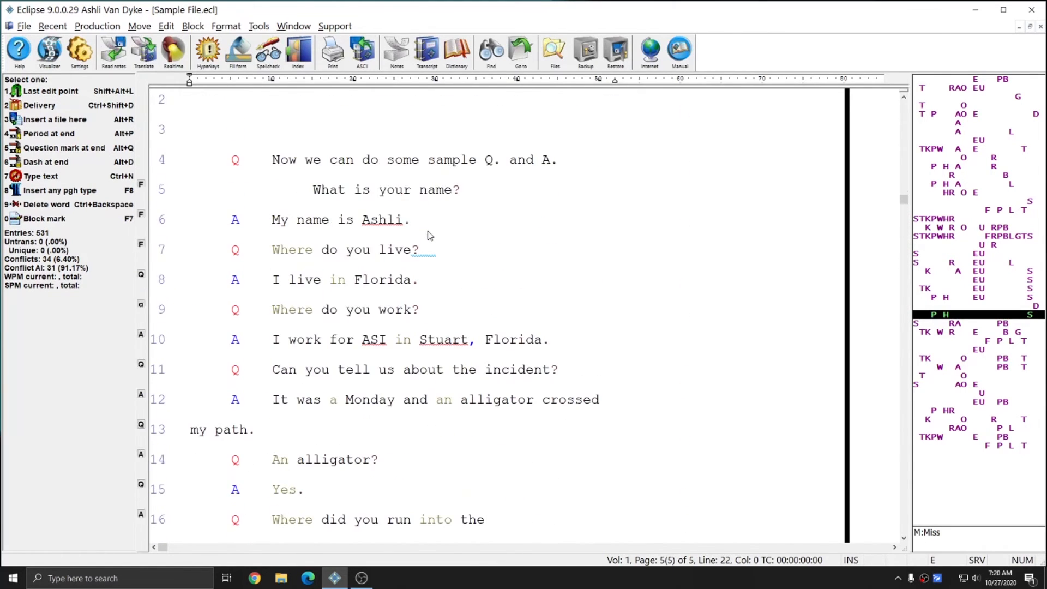
{"action": "scroll", "coordinate": [427, 235], "scroll_direction": "up", "scroll_amount": 3}
{"action": "scroll", "coordinate": [429, 235], "scroll_direction": "up", "scroll_amount": 3}
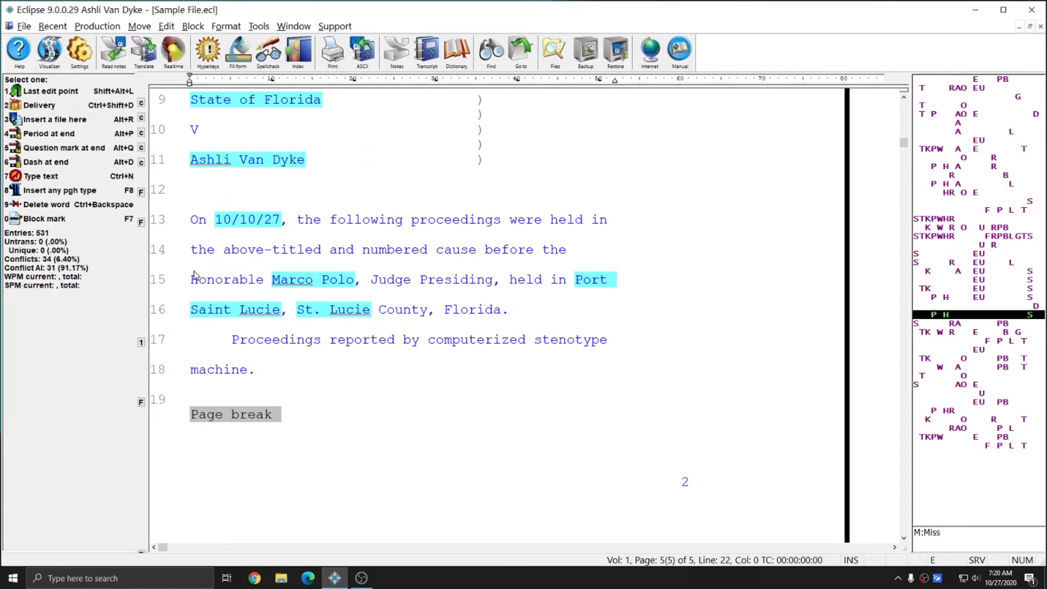
{"action": "scroll", "coordinate": [201, 265], "scroll_direction": "up", "scroll_amount": 1}
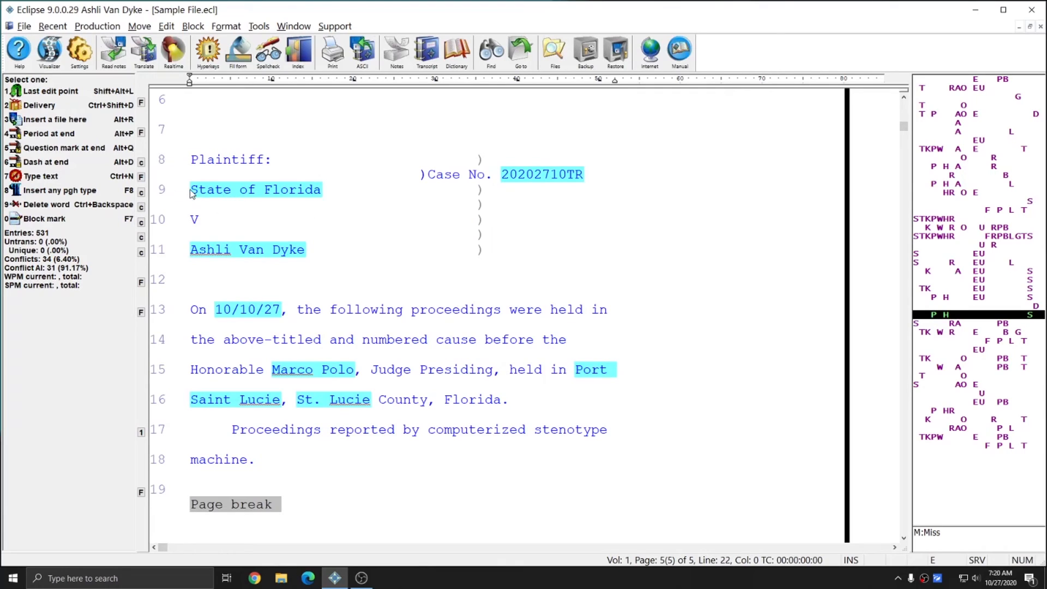
{"action": "left_click_drag", "start_coordinate": [191, 191], "coordinate": [319, 195]}
{"action": "left_click", "coordinate": [218, 197]}
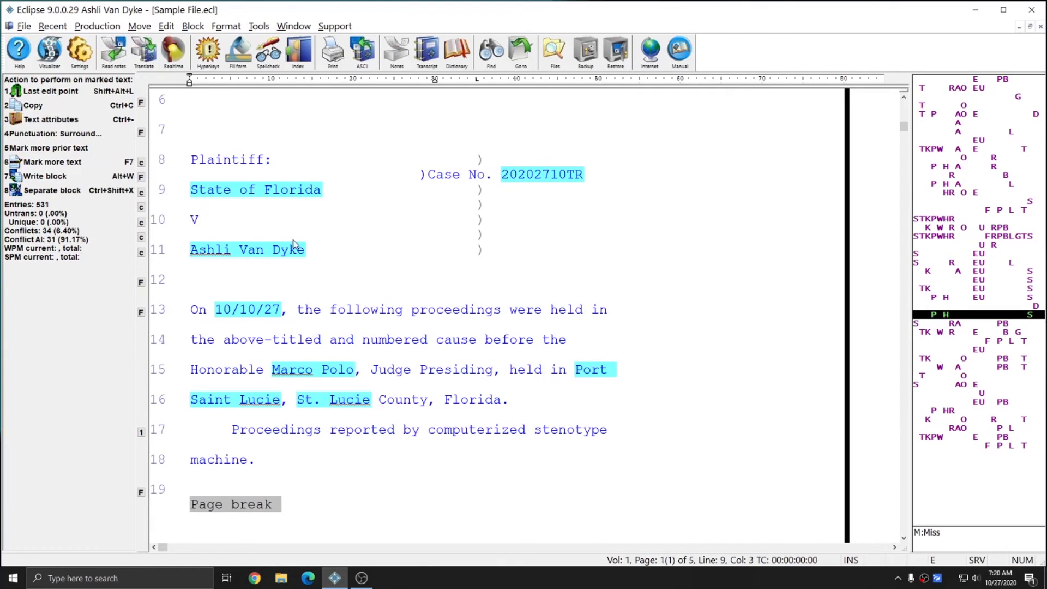